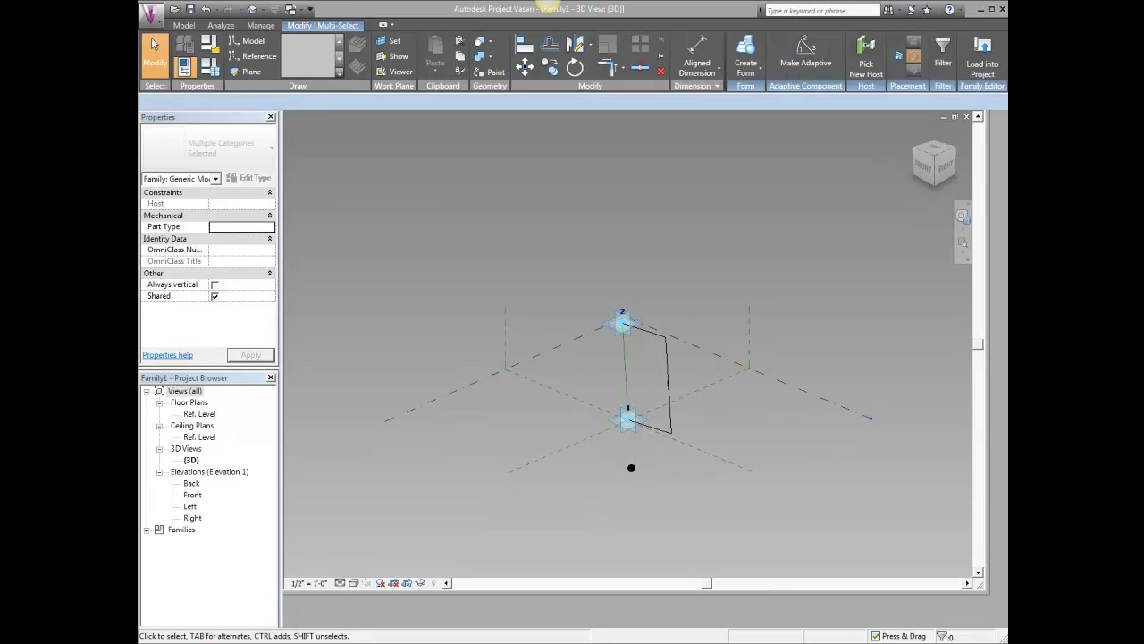
# Create a subcategory named outer under Generic Models in the object styles
pyautogui.click(623, 323)
pyautogui.keyDown('ctrl'); pyautogui.click(628, 419); pyautogui.keyUp('ctrl')
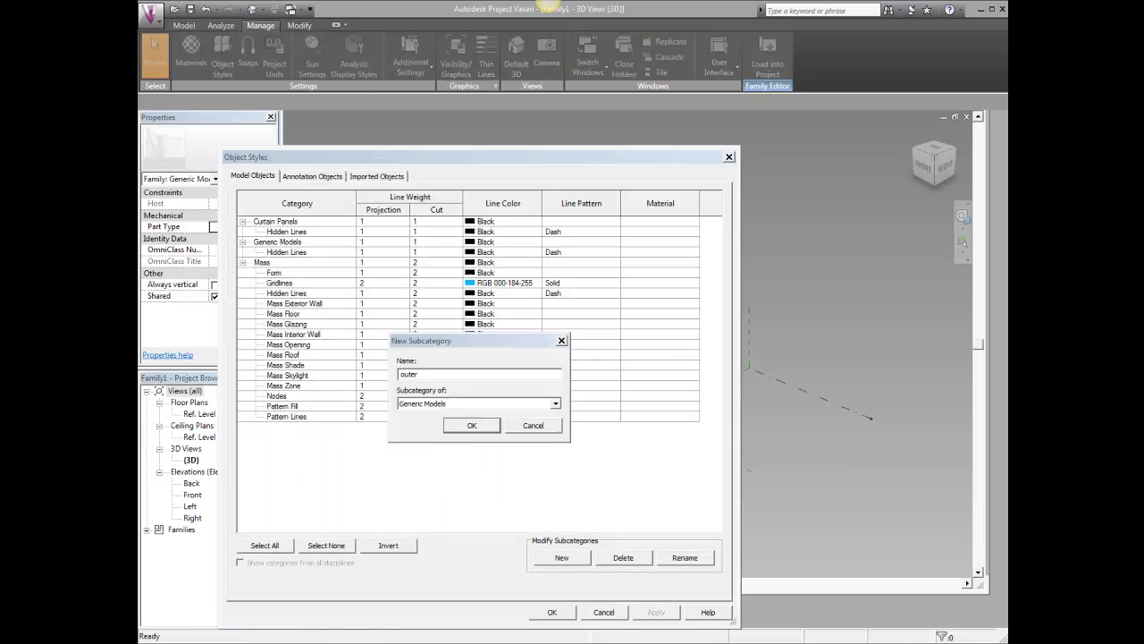
pyautogui.press('Return')
pyautogui.press('Return')
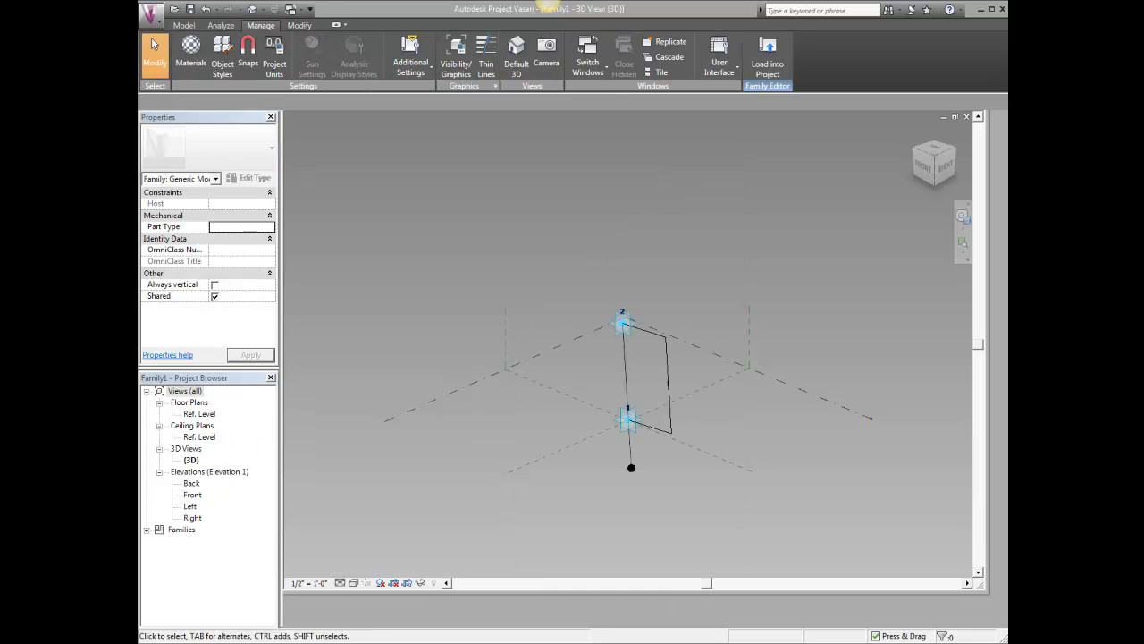
# Apply the outer line style to the line extending from point 1 to the offset point below it
pyautogui.click(630, 446)
pyautogui.press('Escape')
pyautogui.scroll(2, 655, 435)
pyautogui.scroll(-3, 651, 345)
pyautogui.scroll(4, 618, 317)
pyautogui.click(636, 333)
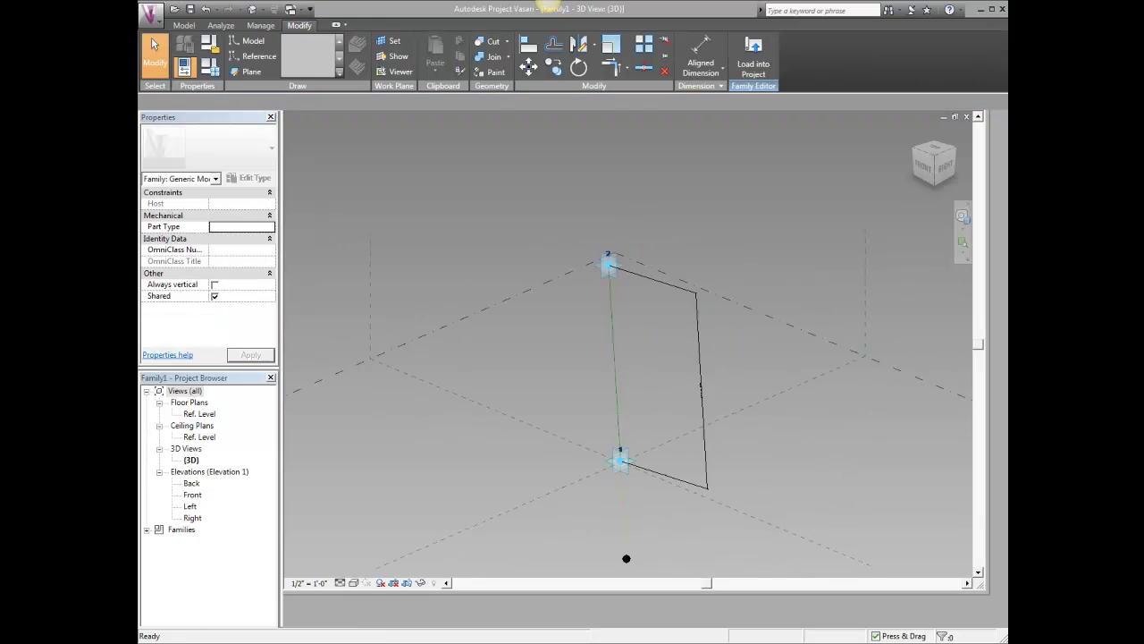
pyautogui.scroll(3, 639, 360)
# Create a new mass family and add Level 2 by copying Level 1 upward
pyautogui.click(150, 14)
pyautogui.click(165, 61)
pyautogui.moveTo(803, 398); pyautogui.dragTo(803, 340)
pyautogui.press('Escape')
pyautogui.click(803, 340)
# Draw a closed, irregular eight-point spline through points on Level 2
pyautogui.click(253, 40)
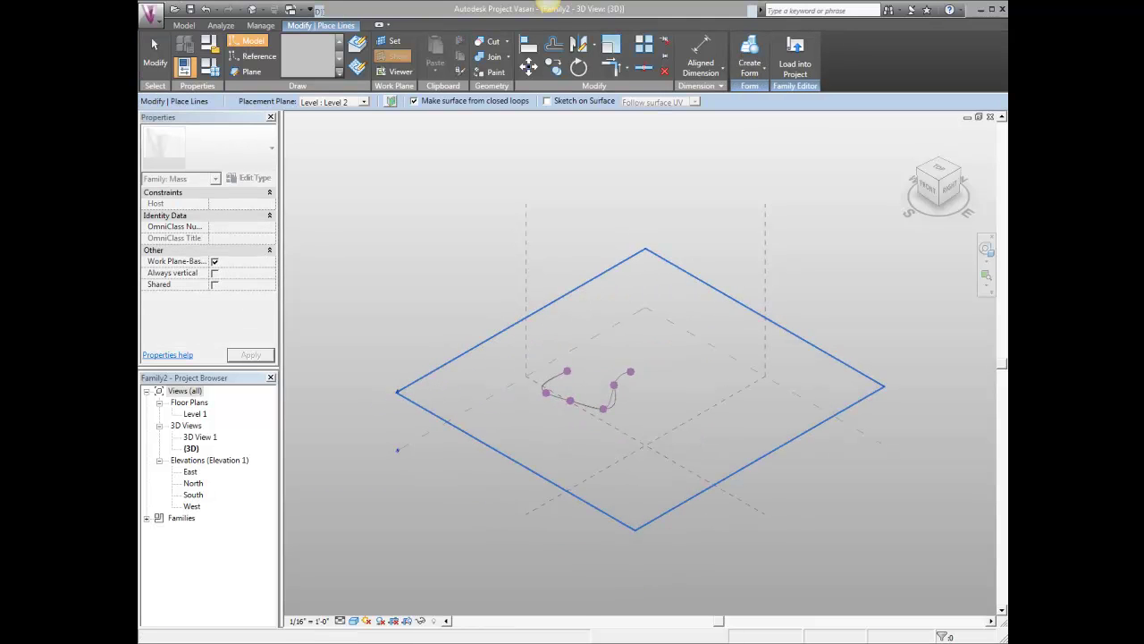
pyautogui.press('Escape')
pyautogui.press('Escape')
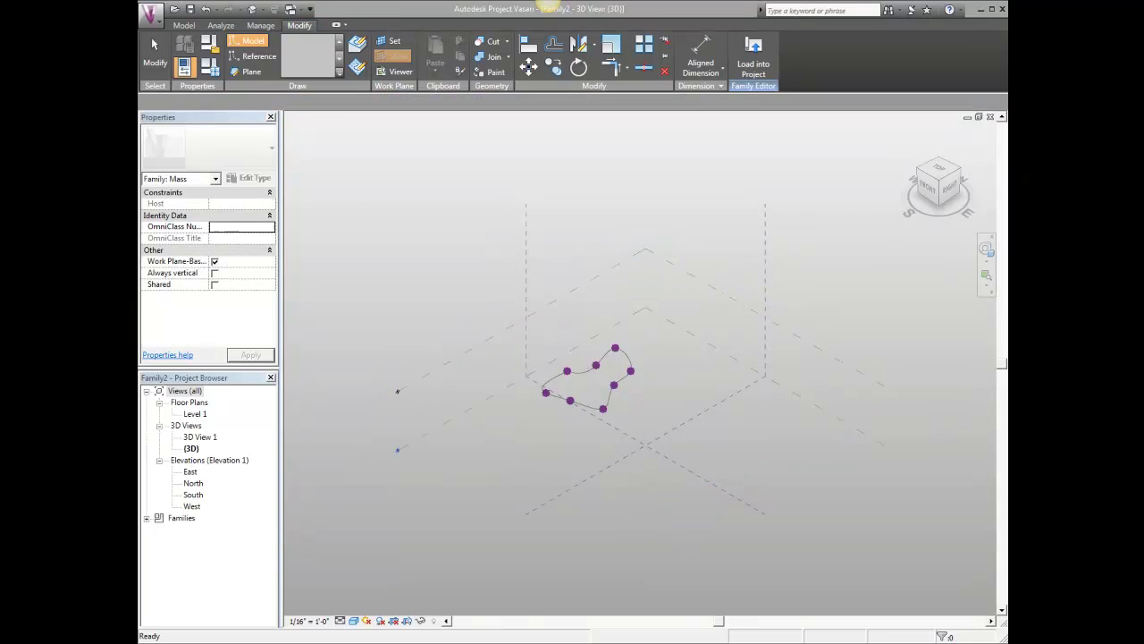
# Copy levels to add Level 3 between Level 1 and Level 2, and Level 4 about 44' above Level 2
pyautogui.keyDown('ctrl'); pyautogui.moveTo(803, 426); pyautogui.dragTo(803, 393); pyautogui.keyUp('ctrl')
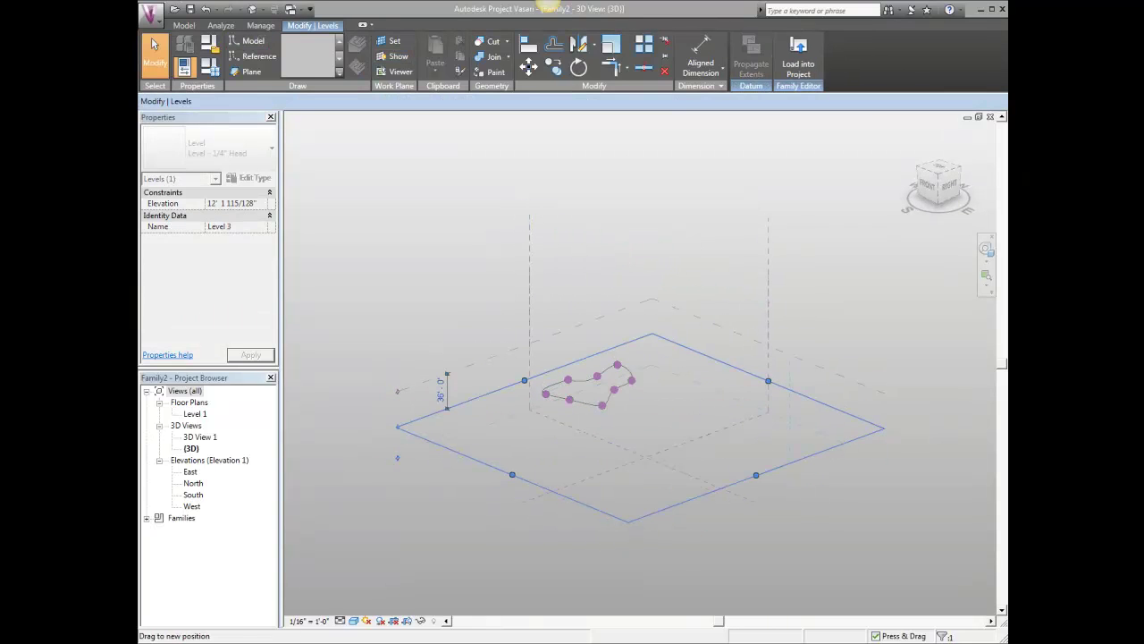
pyautogui.press('Escape')
pyautogui.click(397, 391)
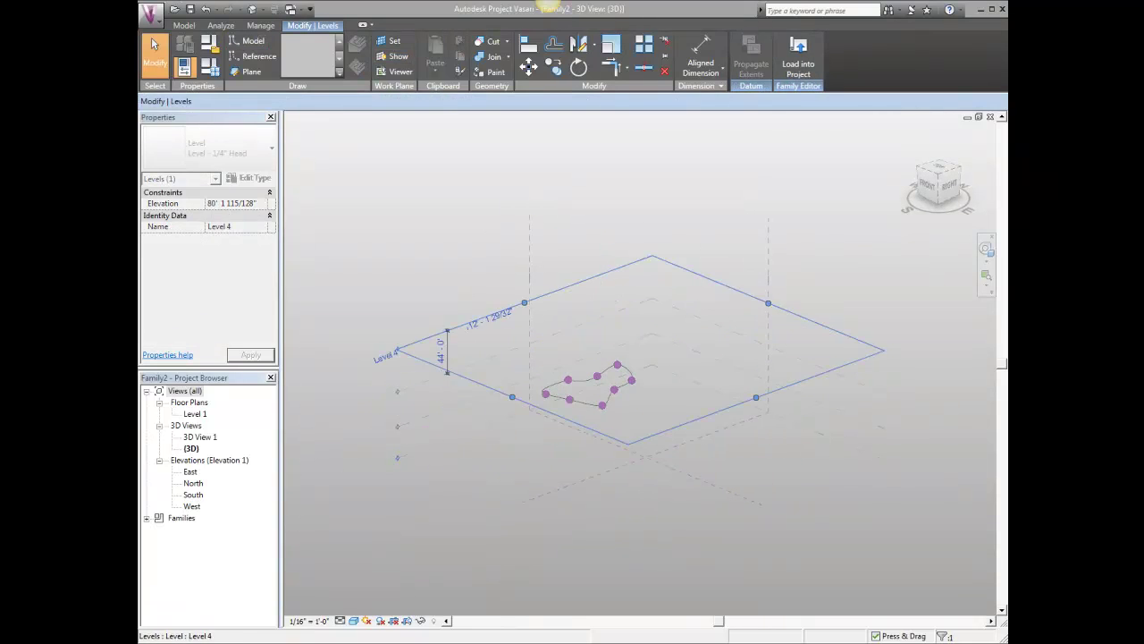
pyautogui.press('Escape')
# Select all the spline's reference points and rehost them to Level 4
pyautogui.click(531, 340)
pyautogui.moveTo(480, 340); pyautogui.dragTo(670, 429)
pyautogui.click(840, 56)
pyautogui.click(558, 431)
pyautogui.press('Escape')
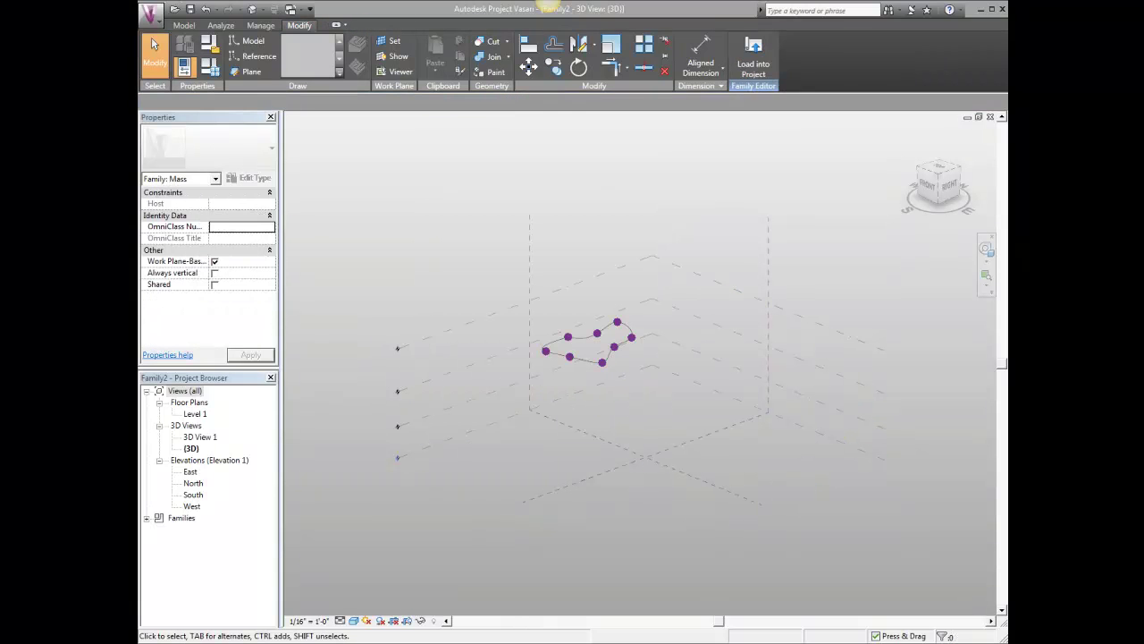
# Raise Level 4 slightly, together with the spline hosted on it
pyautogui.click(803, 318)
pyautogui.moveTo(802, 317); pyautogui.dragTo(803, 306)
pyautogui.press('Escape')
# Place a single reference point on Level 3 below the spline
pyautogui.click(803, 393)
pyautogui.click(254, 40)
pyautogui.click(617, 404)
pyautogui.press('Escape')
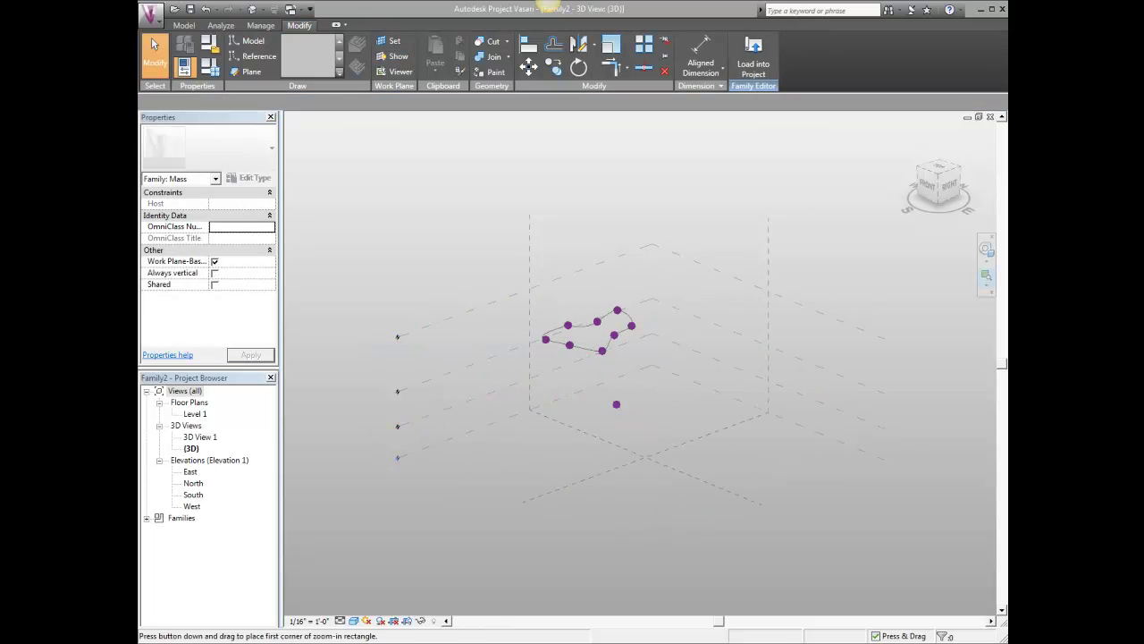
# Pull the spline's start and end points slightly apart to leave a small gap in the loop
pyautogui.scroll(4, 543, 325)
pyautogui.moveTo(543, 325); pyautogui.dragTo(442, 239, button='middle')
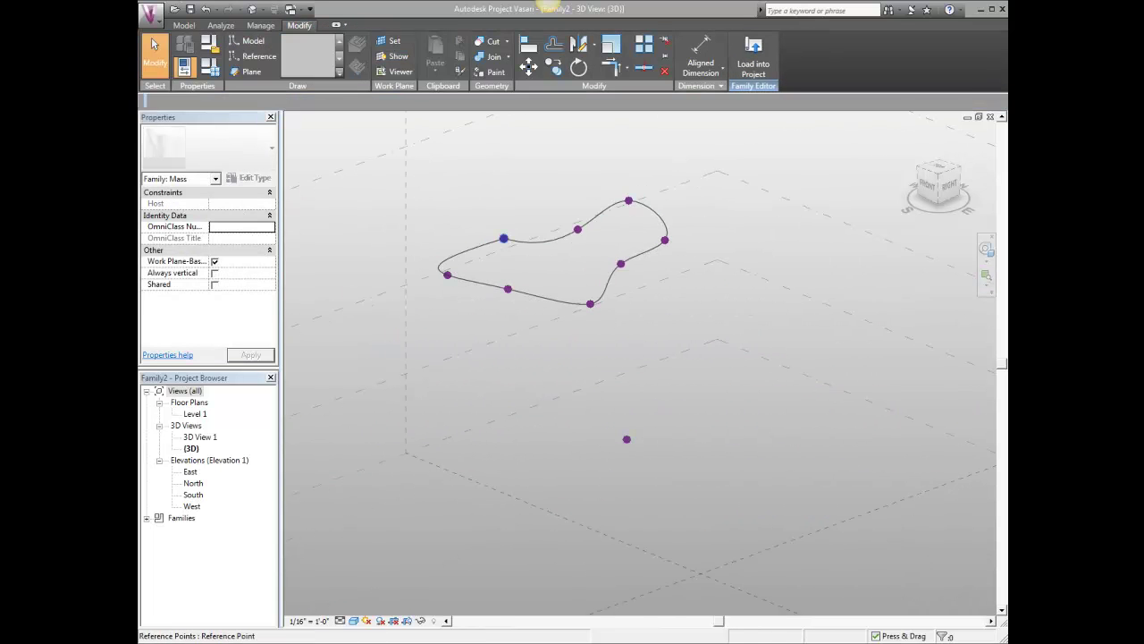
pyautogui.click(503, 238)
pyautogui.moveTo(521, 231); pyautogui.dragTo(498, 241)
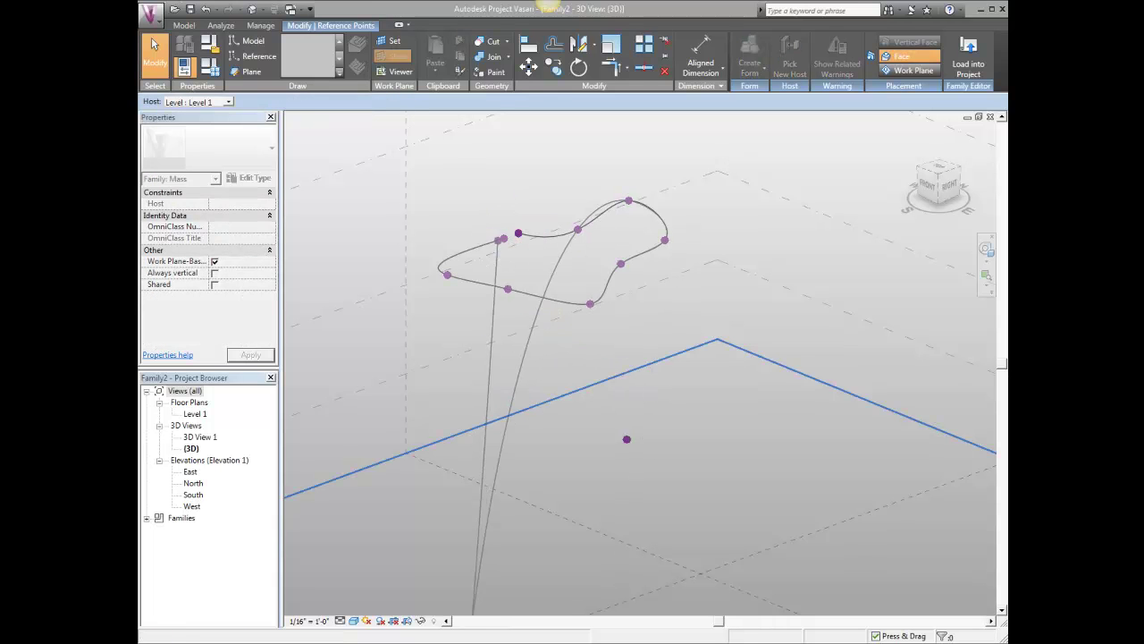
pyautogui.press('Escape')
# Load the two-point adaptive family into the mass family and place instances from the lone reference point to the spline's points
pyautogui.hotkey('ctrl', 'Tab')
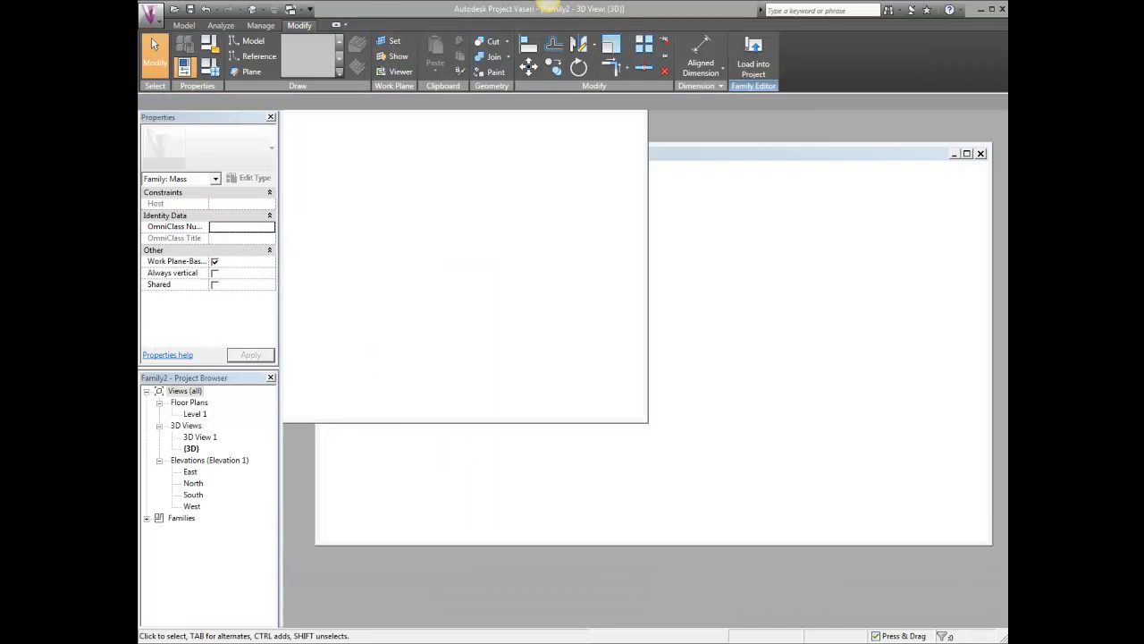
pyautogui.click(753, 59)
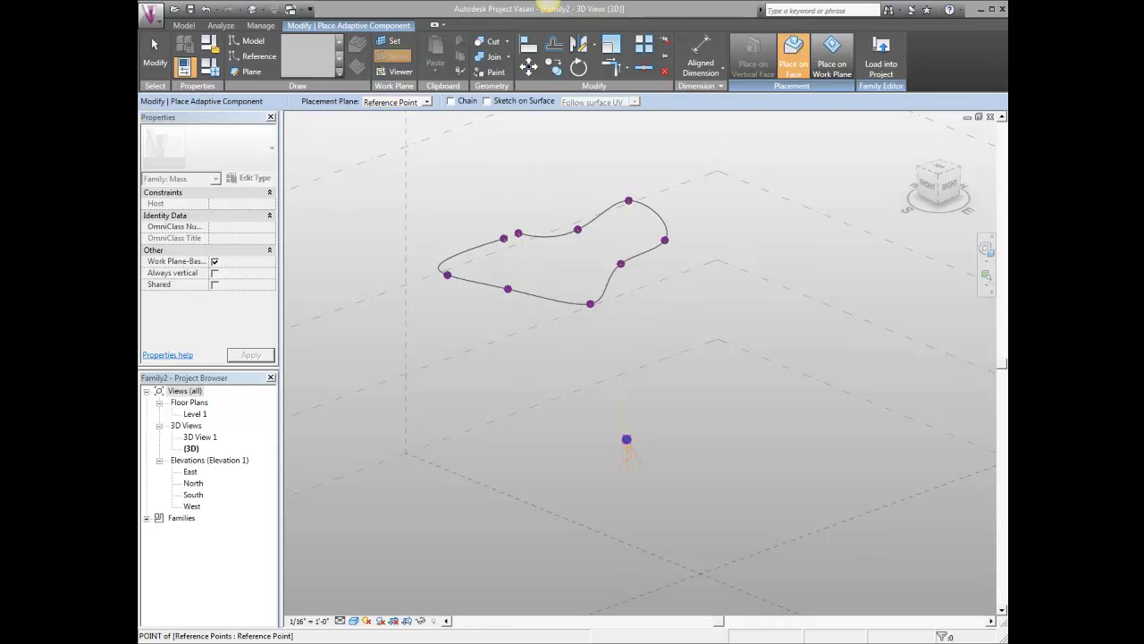
pyautogui.press('Escape')
pyautogui.press('Escape')
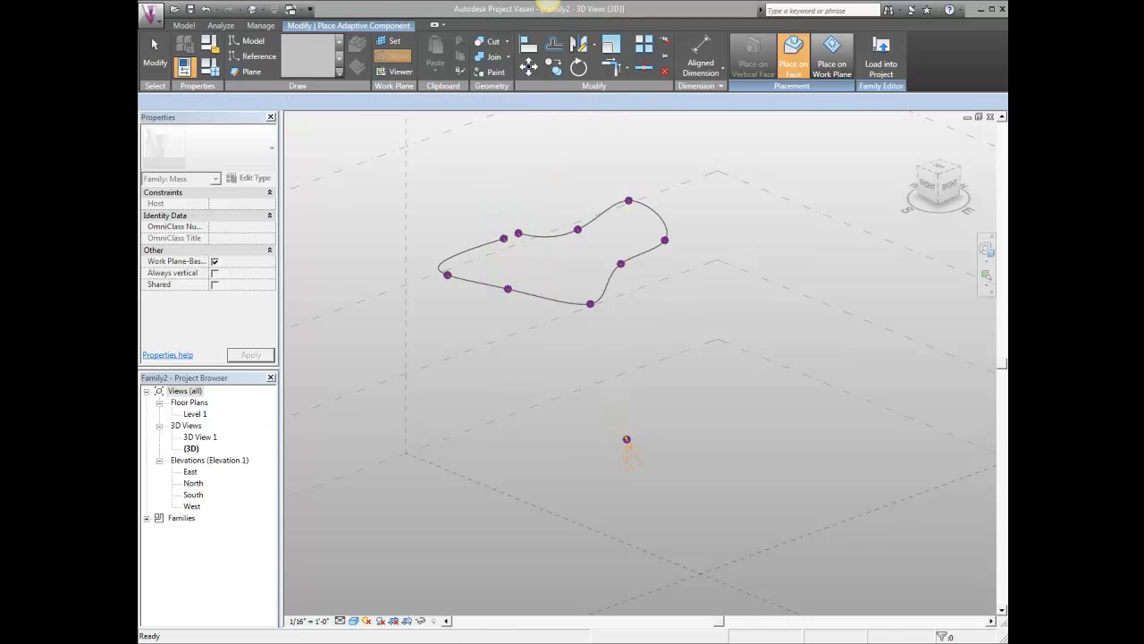
# Invert the drawing area's background color to black
pyautogui.moveTo(519, 179); pyautogui.dragTo(510, 122, button='middle')
pyautogui.click(151, 14)
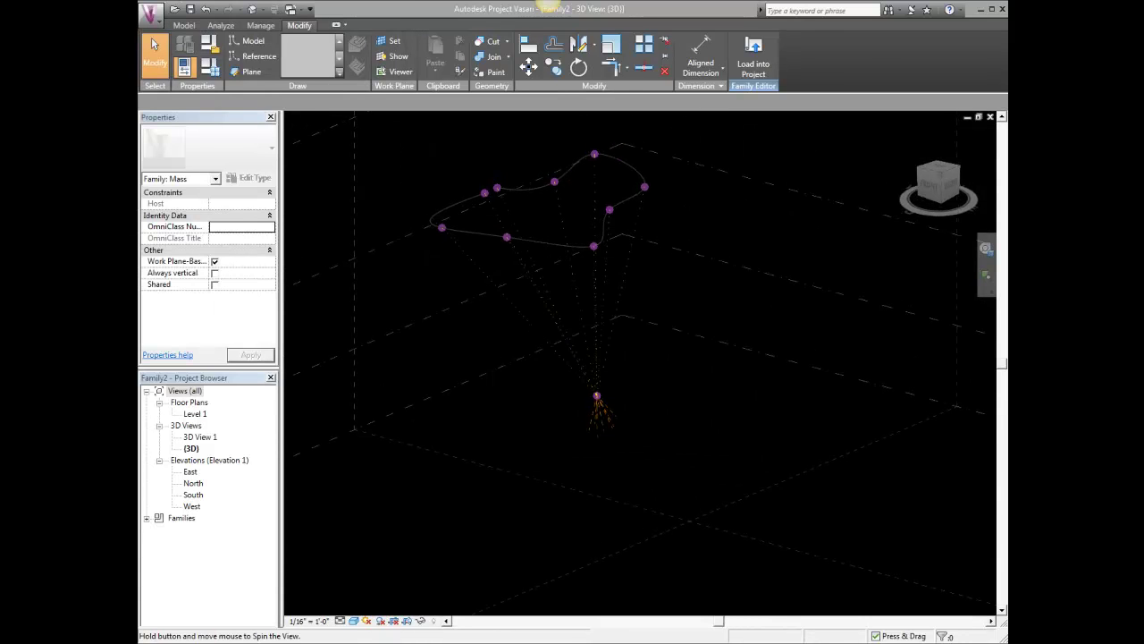
pyautogui.keyDown('shift'); pyautogui.moveTo(597, 295); pyautogui.dragTo(579, 318, button='middle'); pyautogui.keyUp('shift')
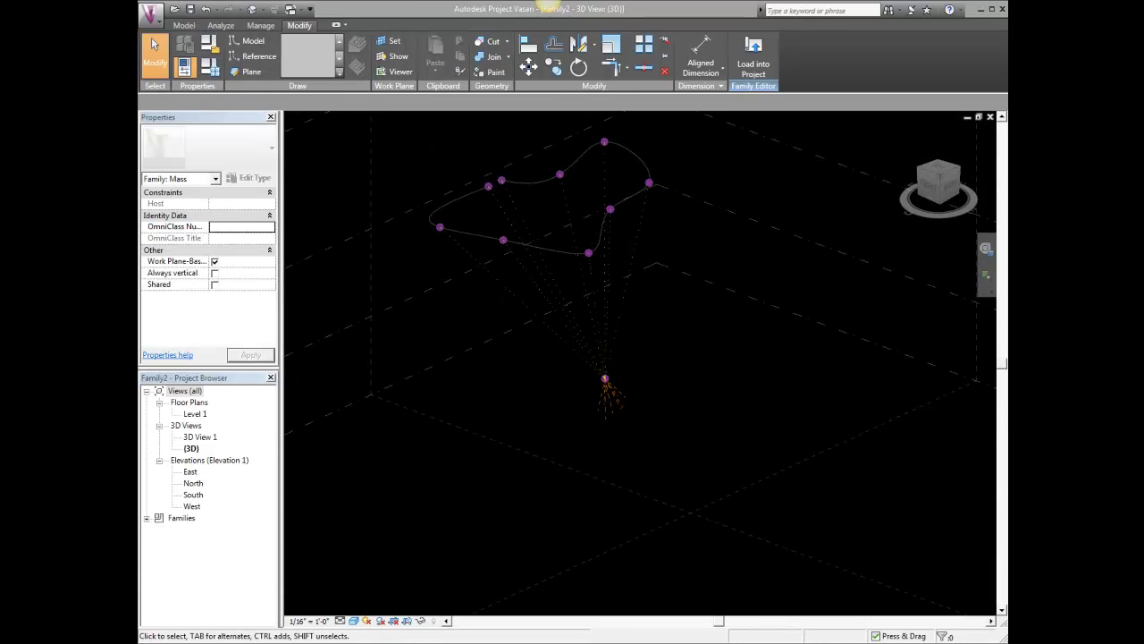
# Select the spline and component geometry and examine from above how the component lines converge on the central point
pyautogui.moveTo(633, 429); pyautogui.dragTo(633, 429)
pyautogui.moveTo(841, 500); pyautogui.dragTo(608, 125)
pyautogui.keyDown('shift'); pyautogui.moveTo(675, 295); pyautogui.dragTo(639, 344, button='middle'); pyautogui.keyUp('shift')
pyautogui.click(939, 169)
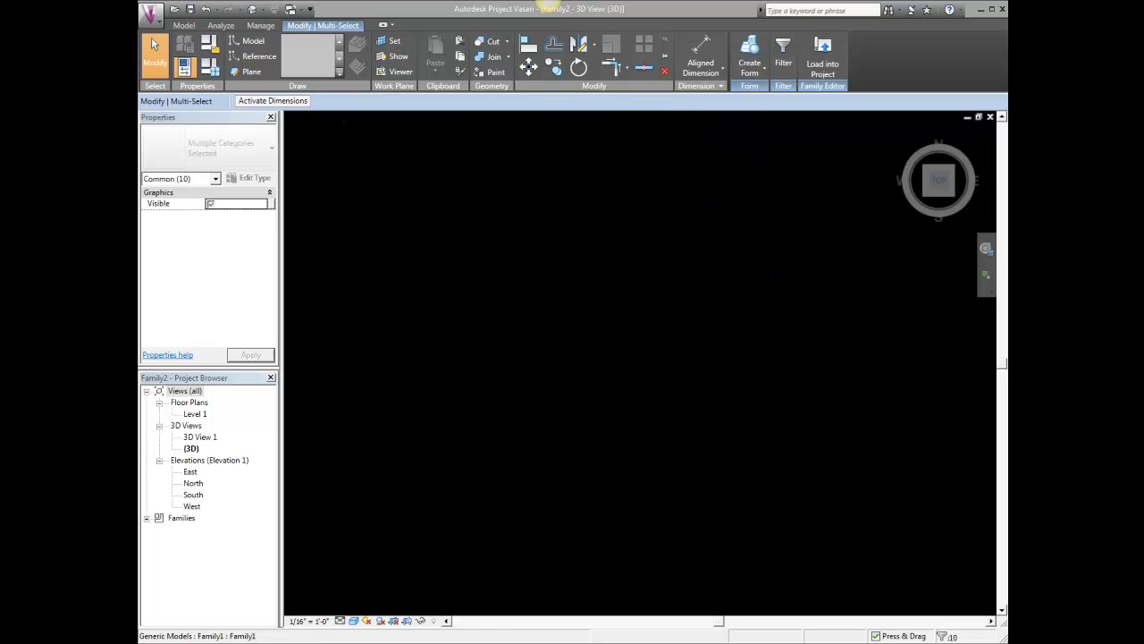
pyautogui.scroll(-2, 683, 474)
pyautogui.moveTo(683, 473); pyautogui.dragTo(586, 236, button='middle')
# Lengthen the component's projected lines beyond the central point to about twice the target distance
pyautogui.click(587, 191)
pyautogui.press('l')
pyautogui.press('i')
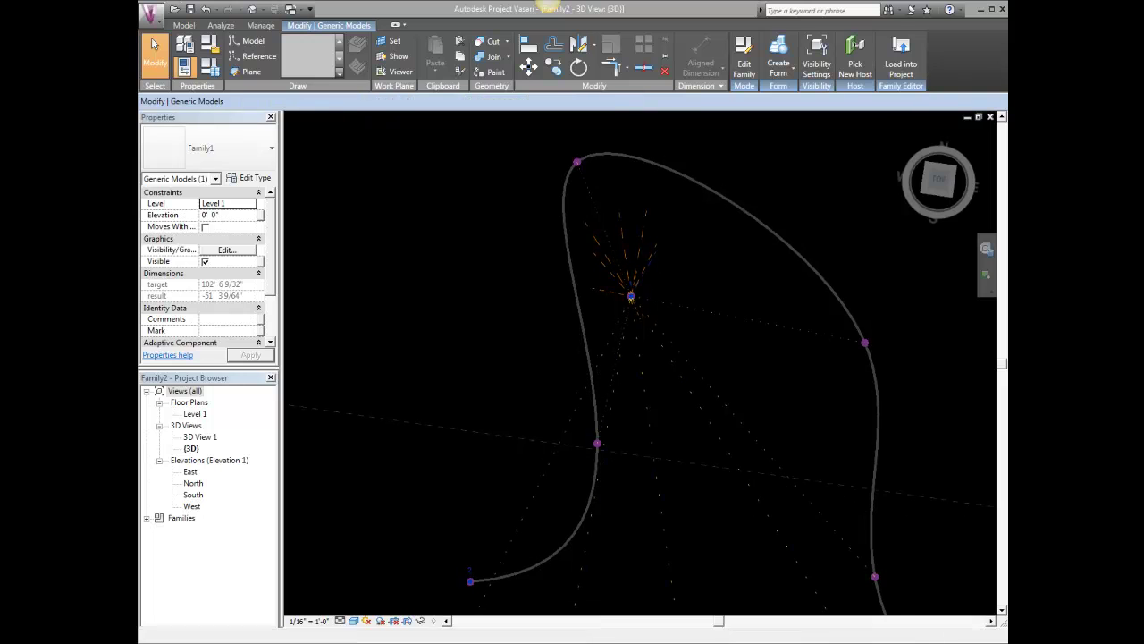
pyautogui.keyDown('shift'); pyautogui.moveTo(631, 296); pyautogui.dragTo(518, 196, button='middle'); pyautogui.keyUp('shift')
pyautogui.moveTo(731, 355); pyautogui.dragTo(562, 270, button='middle')
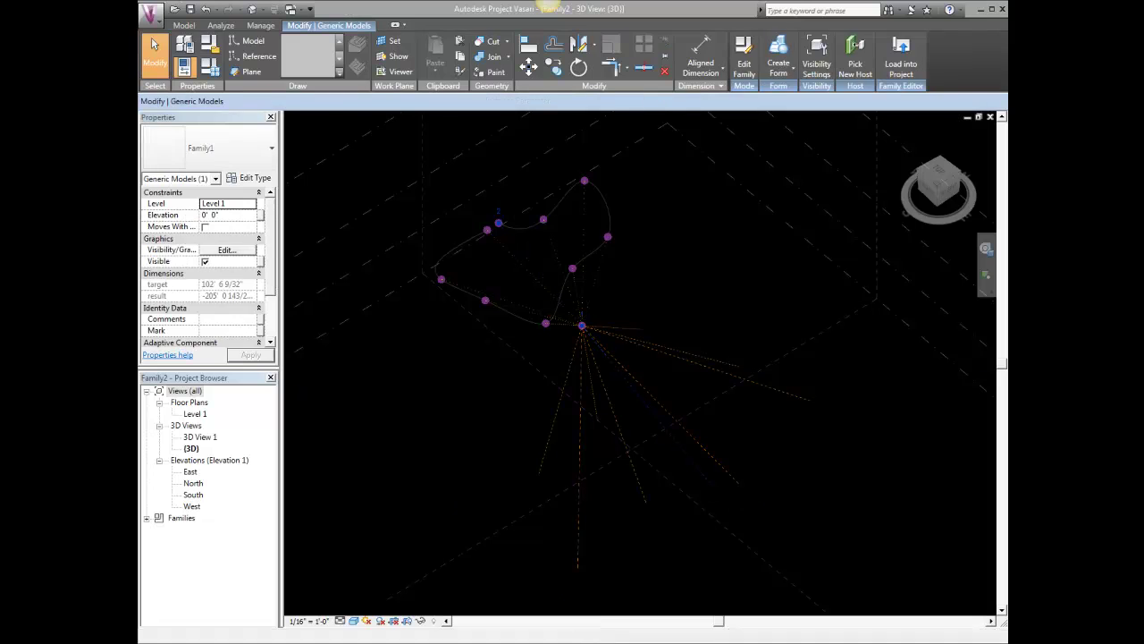
# Draw a spline through the far end points of all the projected component lines
pyautogui.click(539, 473)
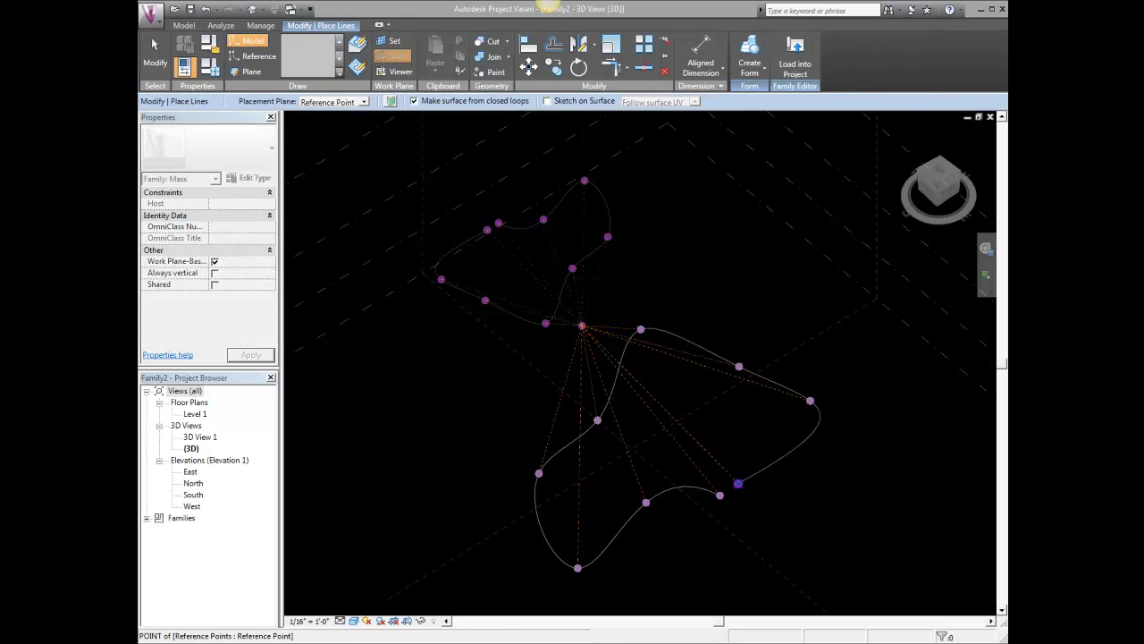
pyautogui.press('Escape')
pyautogui.press('Escape')
# Move the outermost control point of the Level 4 spline outward and make its temporary dimension permanent
pyautogui.keyDown('shift'); pyautogui.moveTo(738, 483); pyautogui.dragTo(739, 434, button='middle'); pyautogui.keyUp('shift')
pyautogui.keyDown('shift'); pyautogui.moveTo(641, 402); pyautogui.dragTo(533, 386, button='middle'); pyautogui.keyUp('shift')
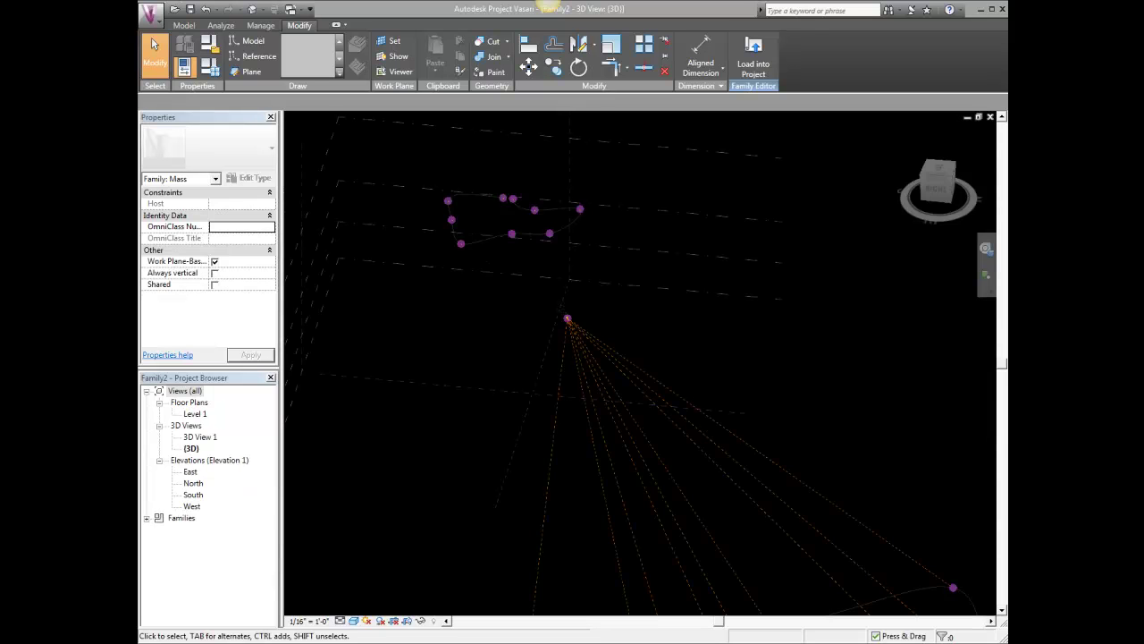
pyautogui.keyDown('shift'); pyautogui.moveTo(644, 358); pyautogui.dragTo(641, 313, button='middle'); pyautogui.keyUp('shift')
pyautogui.click(523, 195)
pyautogui.moveTo(484, 179)
pyautogui.mouseDown()
pyautogui.moveTo(512, 205)
pyautogui.moveTo(491, 199)
pyautogui.mouseUp()
pyautogui.keyDown('shift'); pyautogui.moveTo(572, 295); pyautogui.dragTo(609, 362, button='middle'); pyautogui.keyUp('shift')
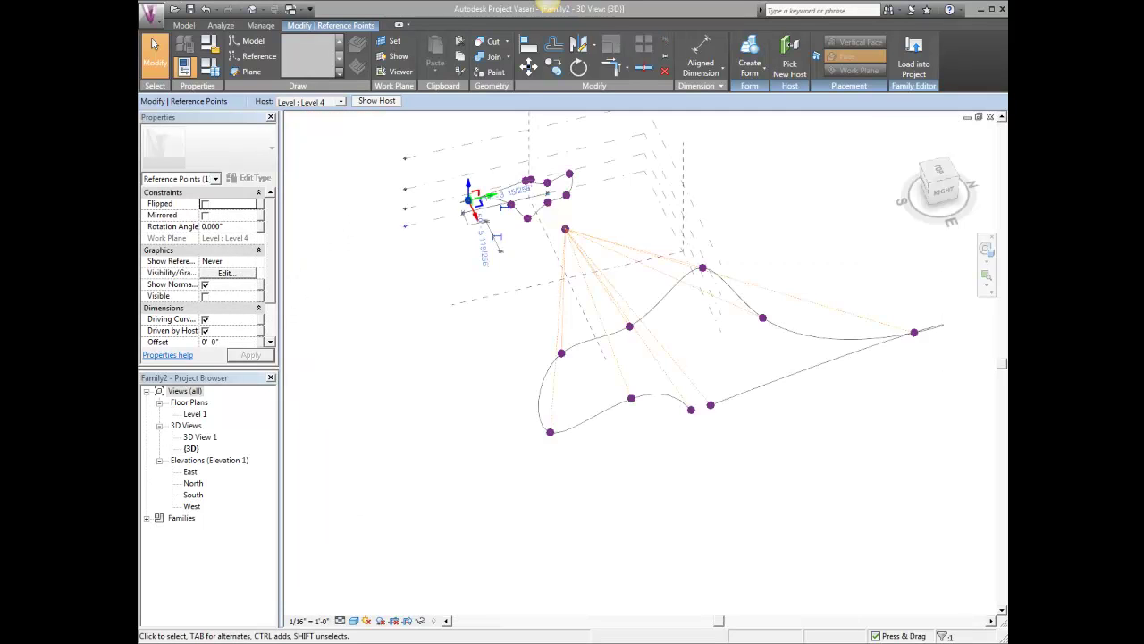
pyautogui.keyDown('shift'); pyautogui.moveTo(503, 208); pyautogui.dragTo(505, 213, button='middle'); pyautogui.keyUp('shift')
pyautogui.click(501, 243)
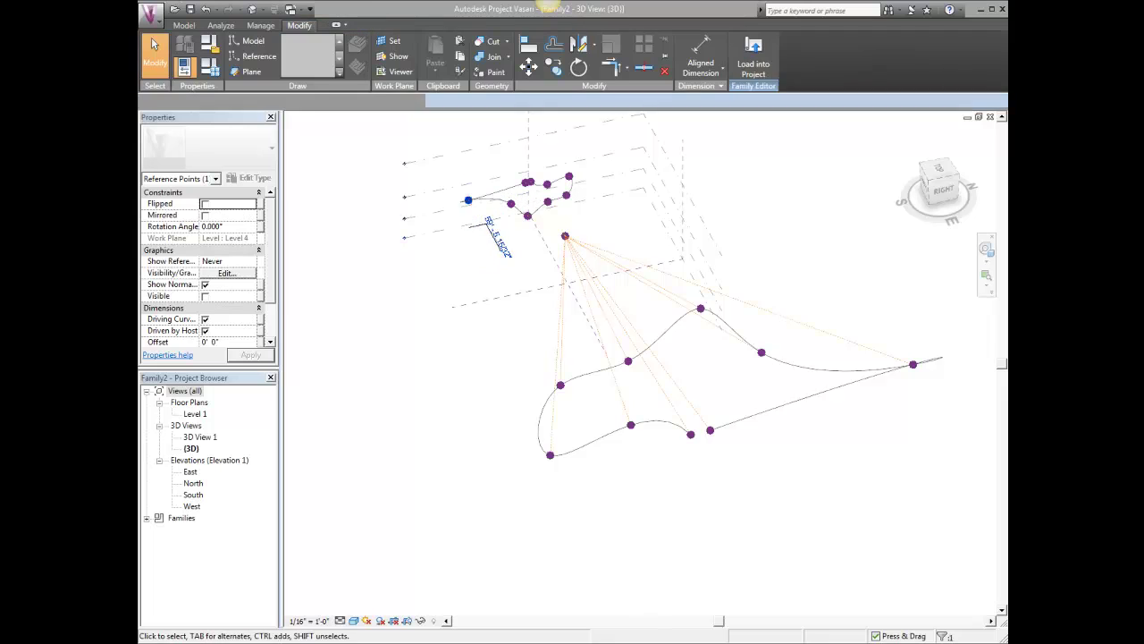
# Move the neighbouring control point of the Level 4 spline outward to round out the end of the loop
pyautogui.click(511, 204)
pyautogui.moveTo(511, 205); pyautogui.dragTo(497, 225)
pyautogui.click(640, 556)
pyautogui.keyDown('shift'); pyautogui.moveTo(640, 556); pyautogui.dragTo(651, 547, button='middle'); pyautogui.keyUp('shift')
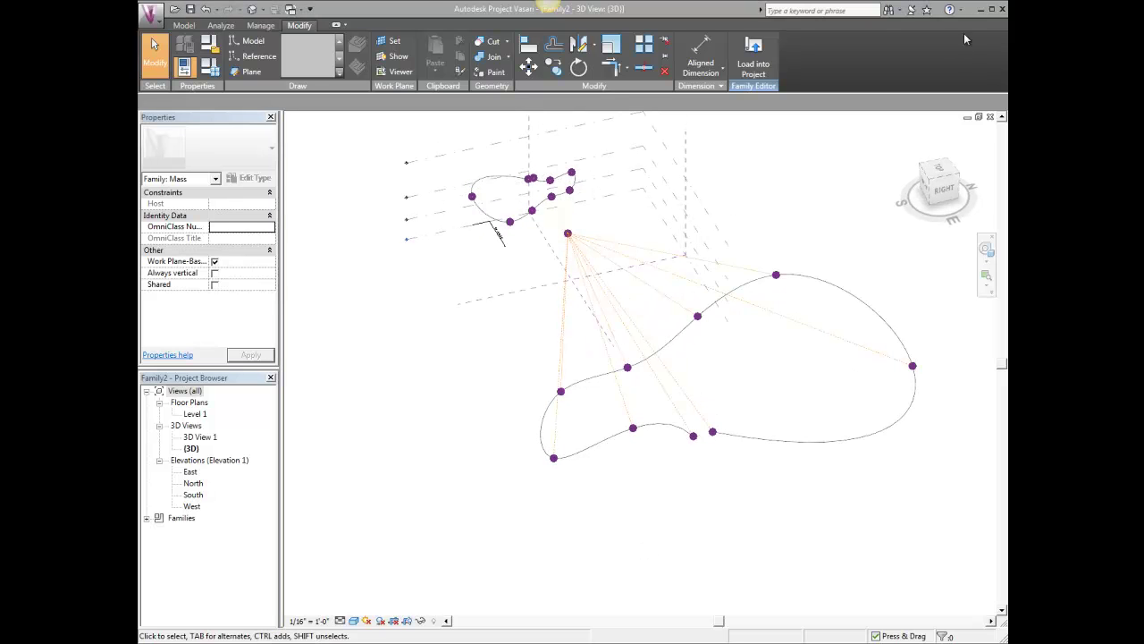
# Set the current view as home and select one of the projected component instances
pyautogui.rightClick(938, 190)
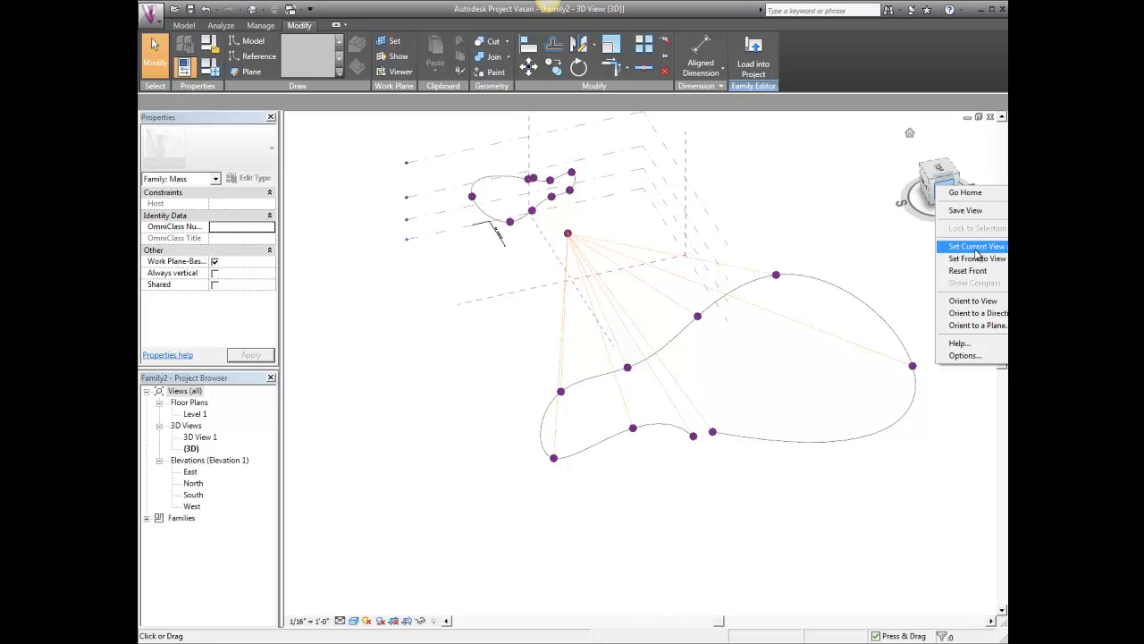
pyautogui.click(978, 257)
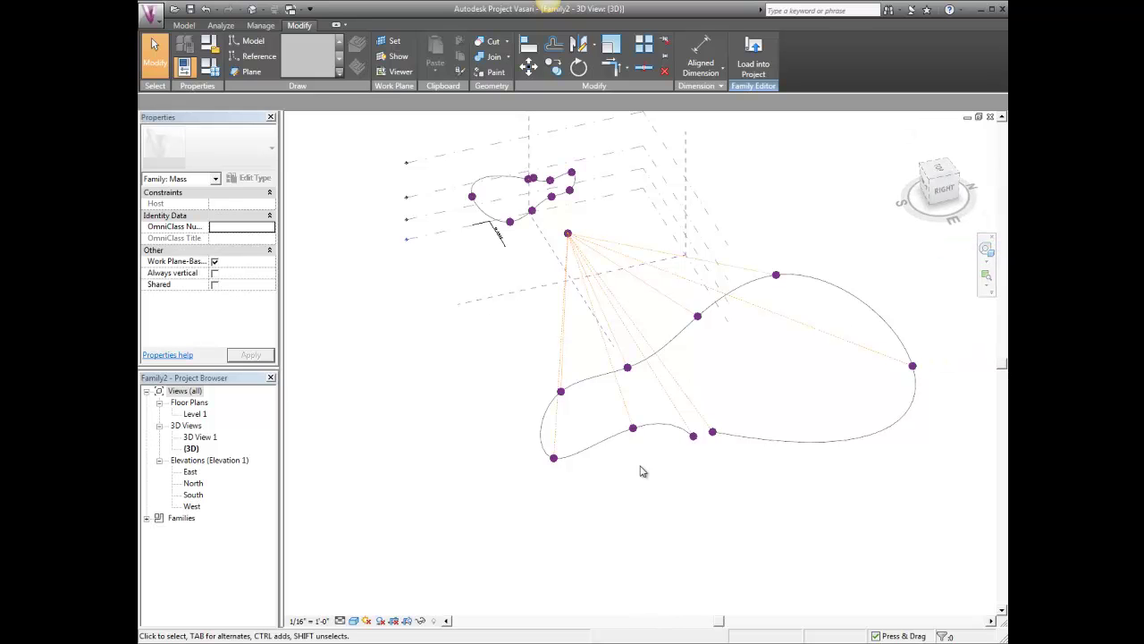
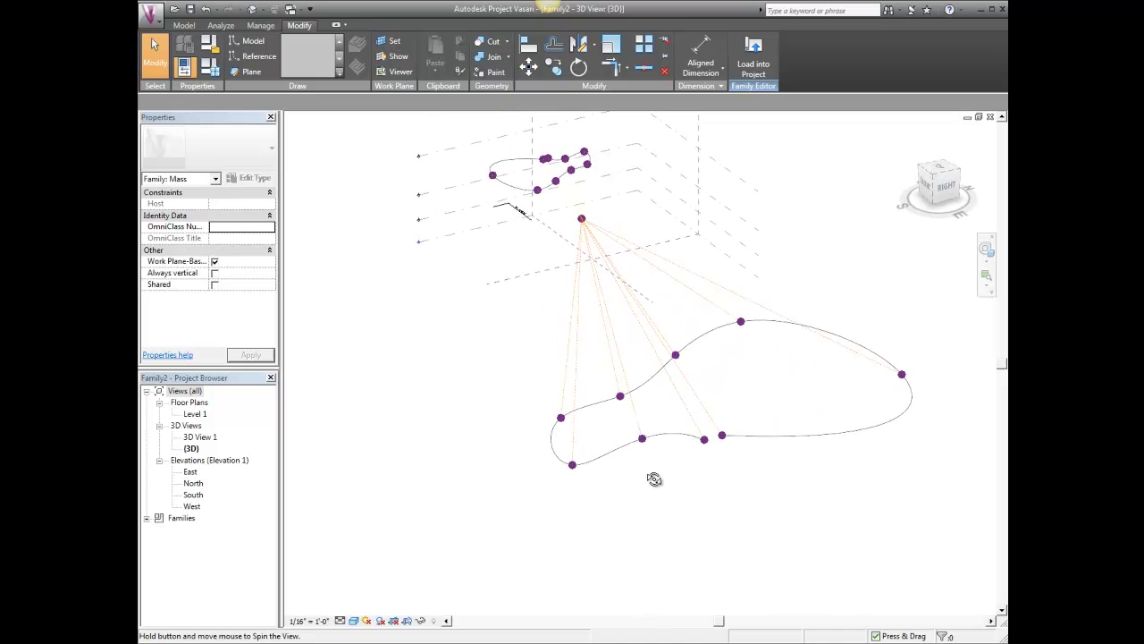
pyautogui.click(603, 316)
pyautogui.keyDown('shift'); pyautogui.moveTo(536, 378); pyautogui.dragTo(442, 322, button='middle'); pyautogui.keyUp('shift')
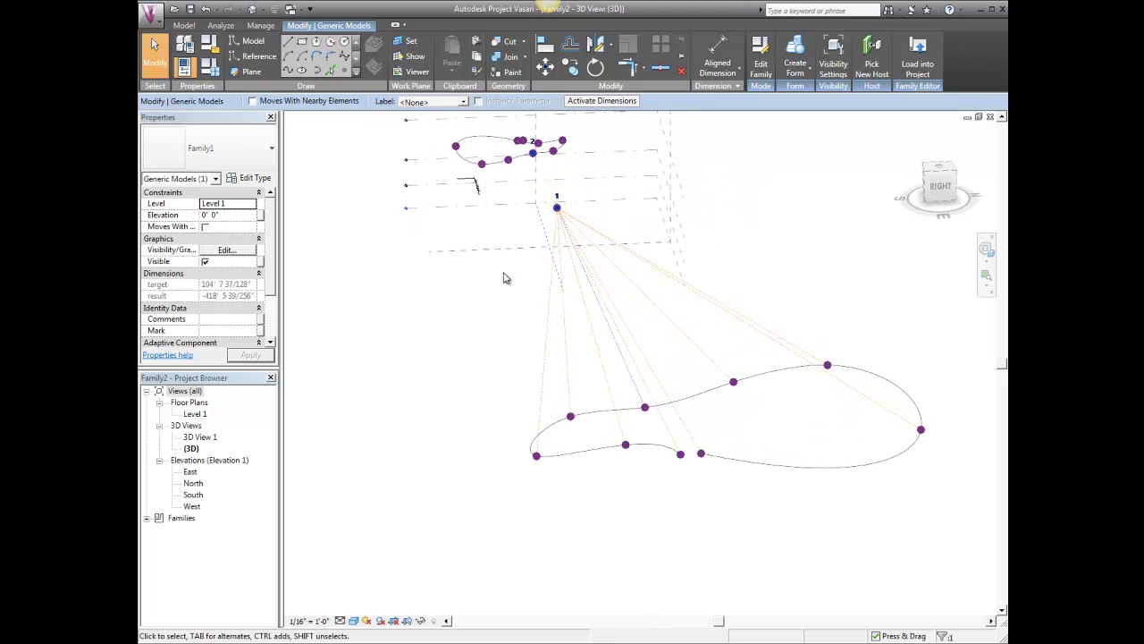
# Turn on the inverted background color in the graphics options
pyautogui.click(150, 16)
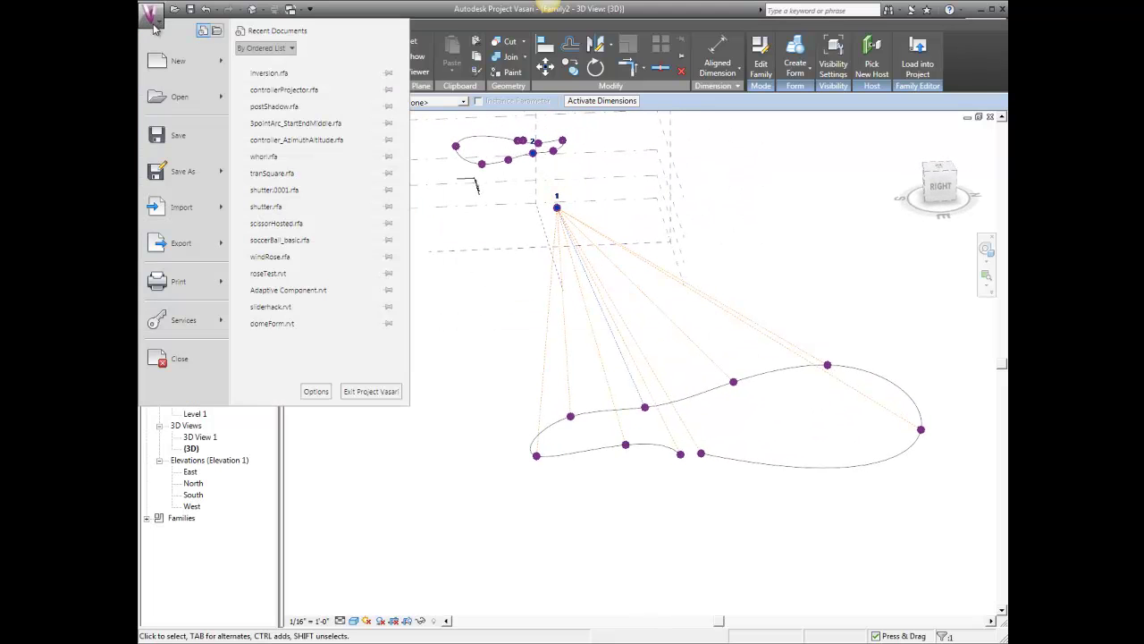
pyautogui.click(315, 392)
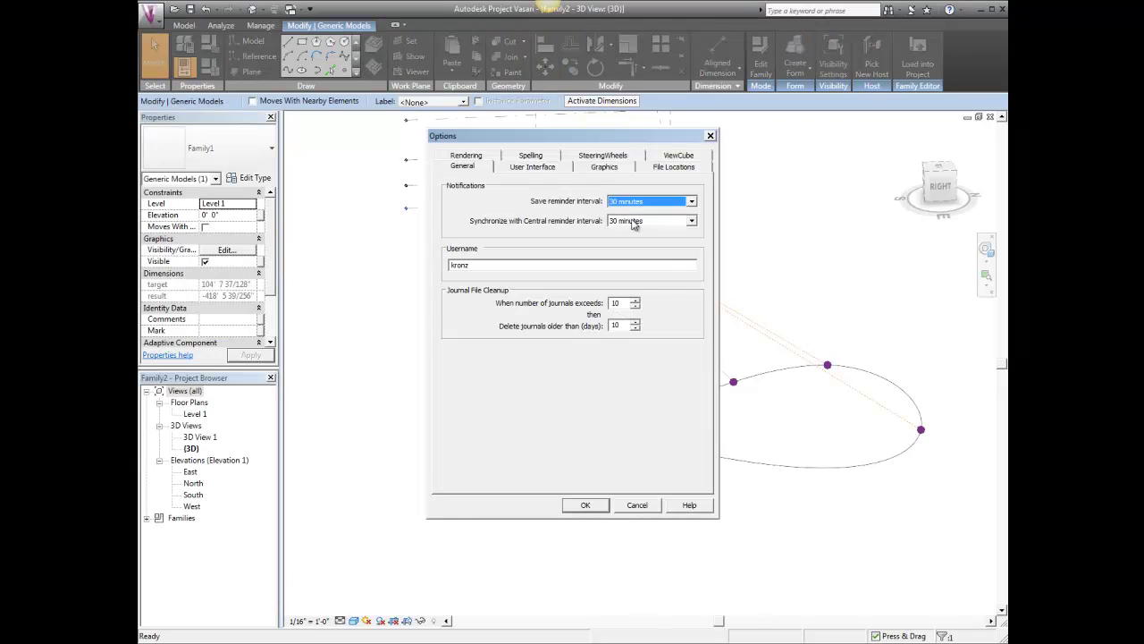
pyautogui.click(605, 168)
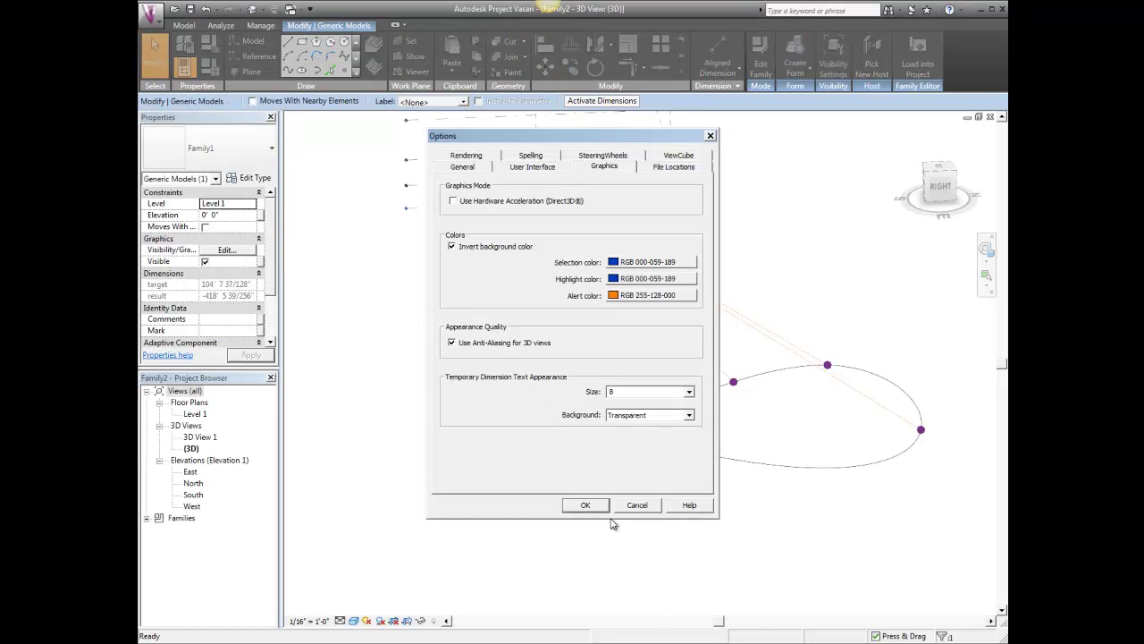
pyautogui.click(585, 505)
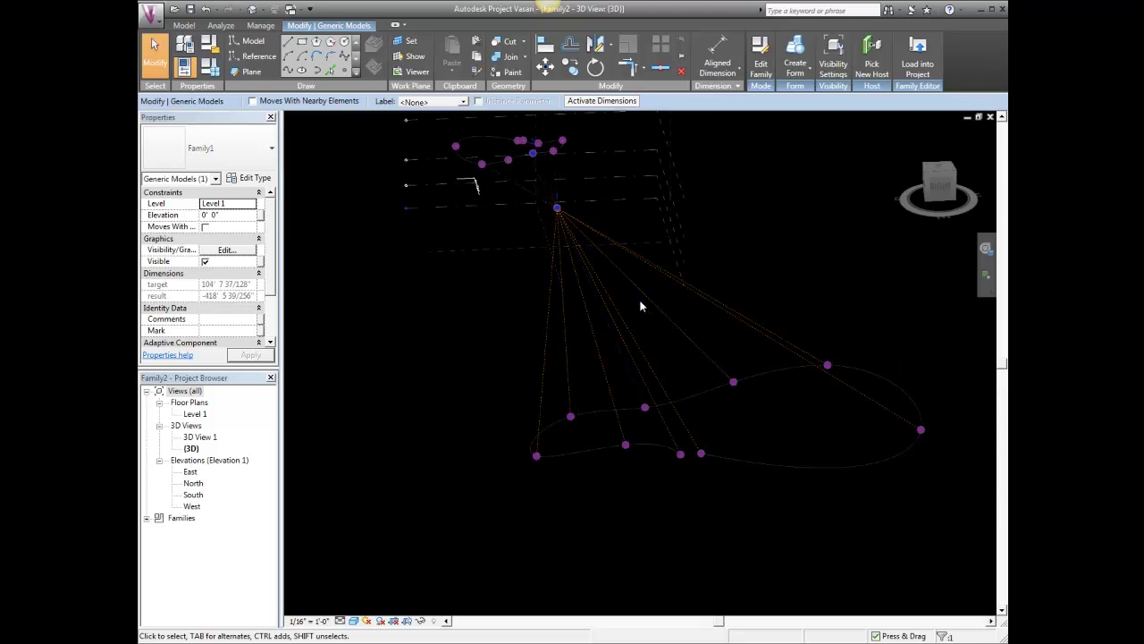
# Inspect individual component instances and how each links a spline point through the central point to the projected curve
pyautogui.scroll(2, 640, 306)
pyautogui.moveTo(639, 305); pyautogui.dragTo(690, 395, button='middle')
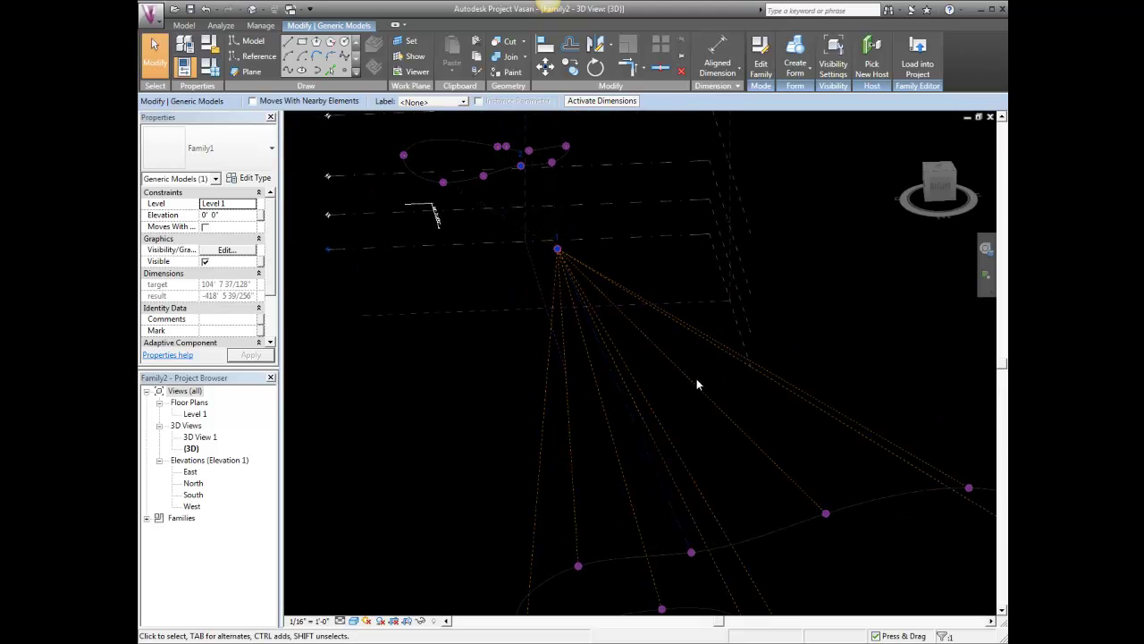
pyautogui.click(695, 383)
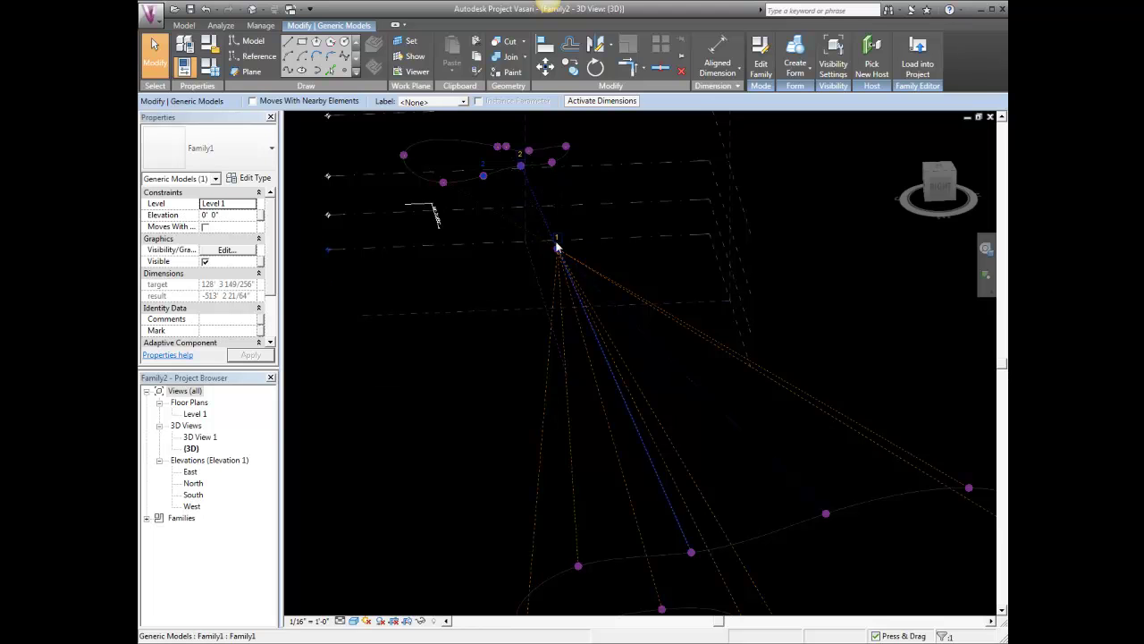
pyautogui.click(486, 341)
pyautogui.keyDown('shift'); pyautogui.moveTo(475, 383); pyautogui.dragTo(542, 526, button='middle'); pyautogui.keyUp('shift')
pyautogui.click(488, 298)
pyautogui.click(542, 525)
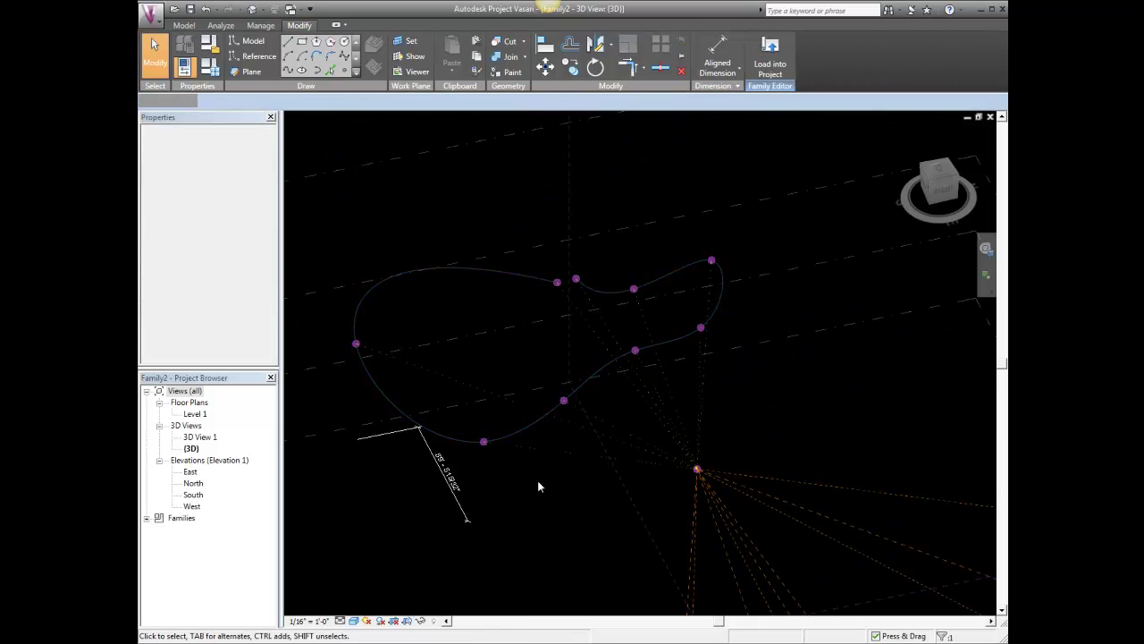
# Create a new family from the Mass.rft template
pyautogui.click(539, 422)
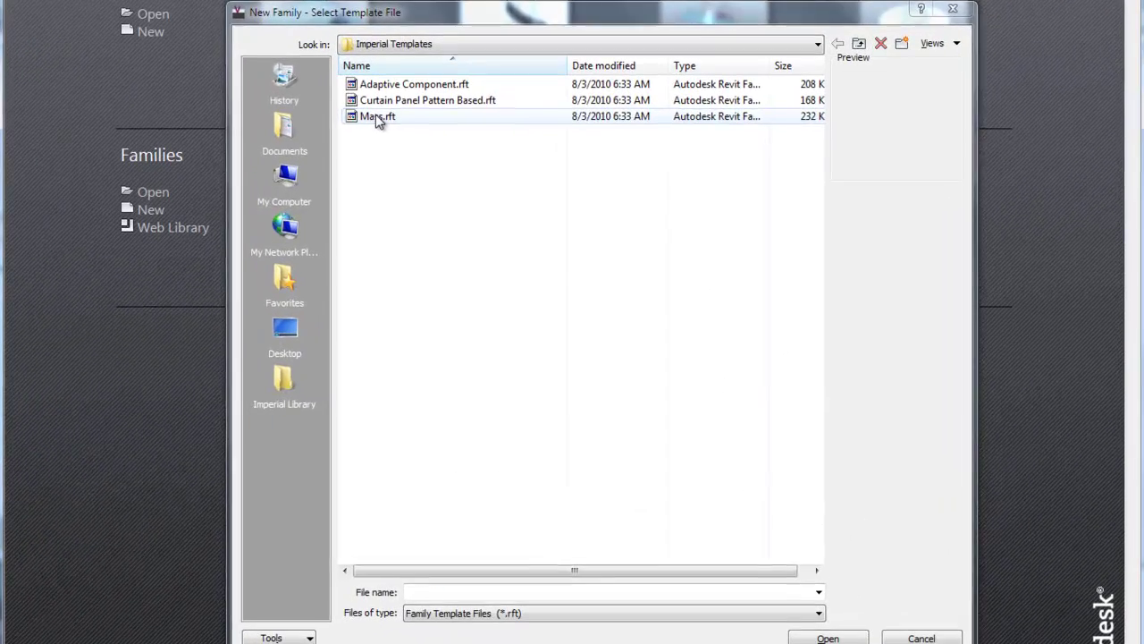
pyautogui.click(394, 136)
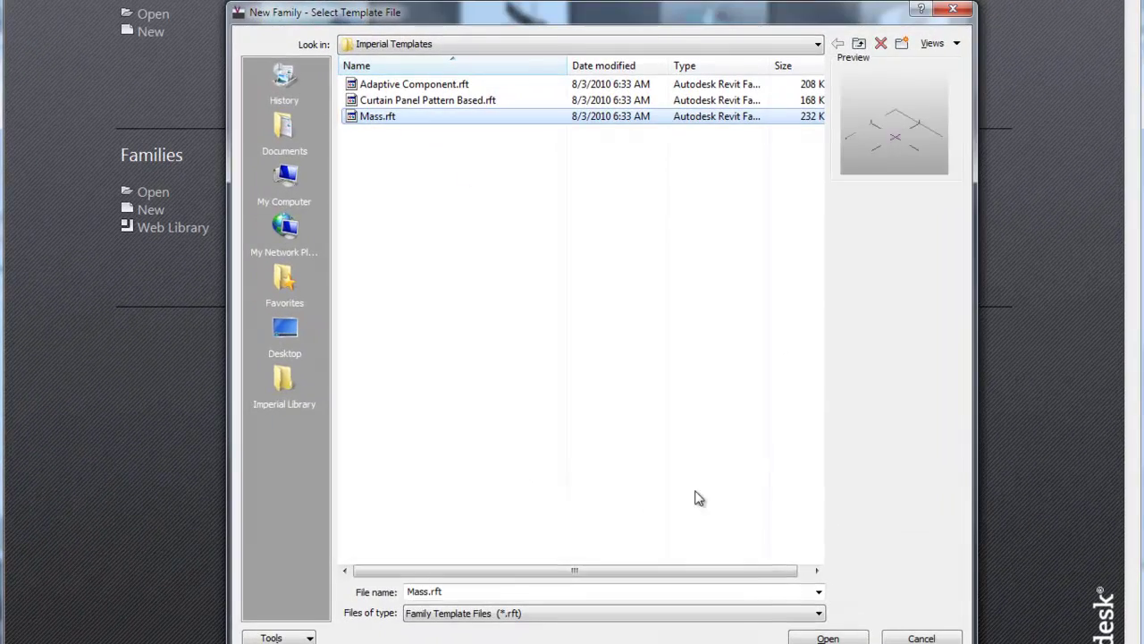
pyautogui.click(824, 636)
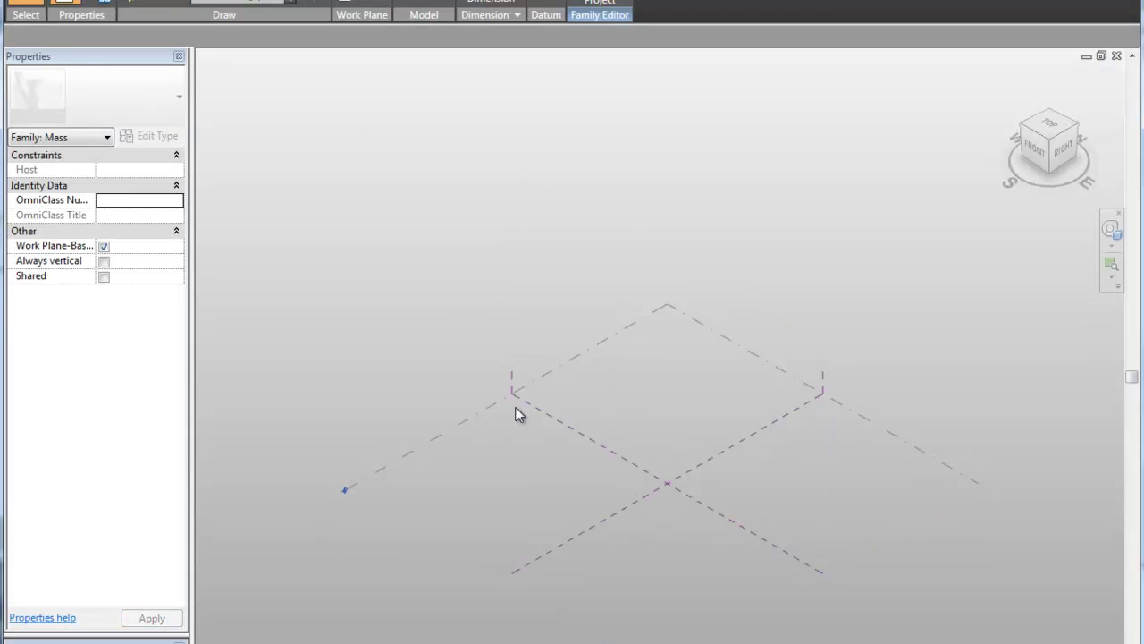
# Copy the base level upward three times to make four stacked levels
pyautogui.click(470, 418)
pyautogui.keyDown('ctrl'); pyautogui.moveTo(470, 416); pyautogui.dragTo(435, 219); pyautogui.keyUp('ctrl')
pyautogui.click(436, 218)
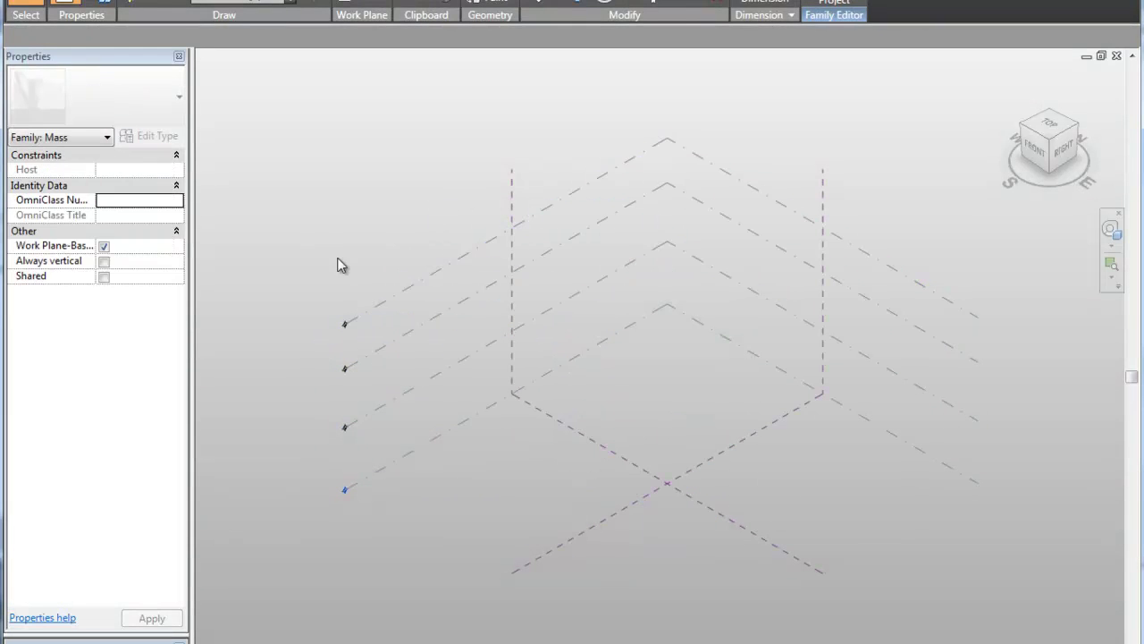
# Draw a ten-point reference spline on Level 4, shaped as a nearly closed loop with a narrowed waist
pyautogui.click(409, 287)
pyautogui.click(326, 137)
pyautogui.click(208, 10)
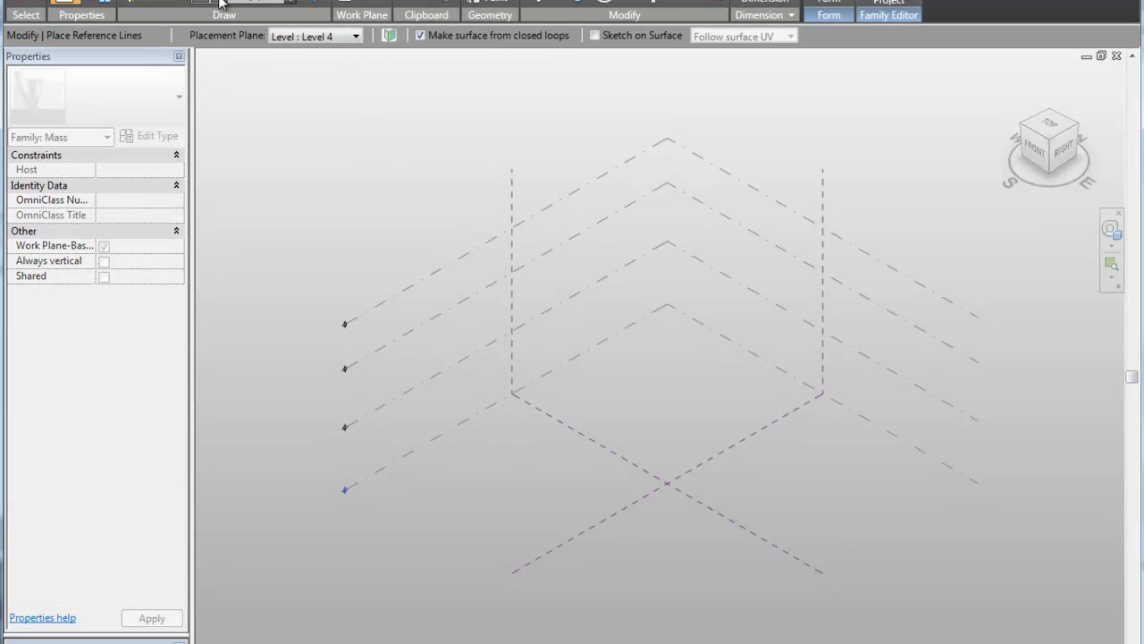
pyautogui.click(616, 260)
pyautogui.click(554, 267)
pyautogui.click(530, 306)
pyautogui.click(595, 329)
pyautogui.click(629, 307)
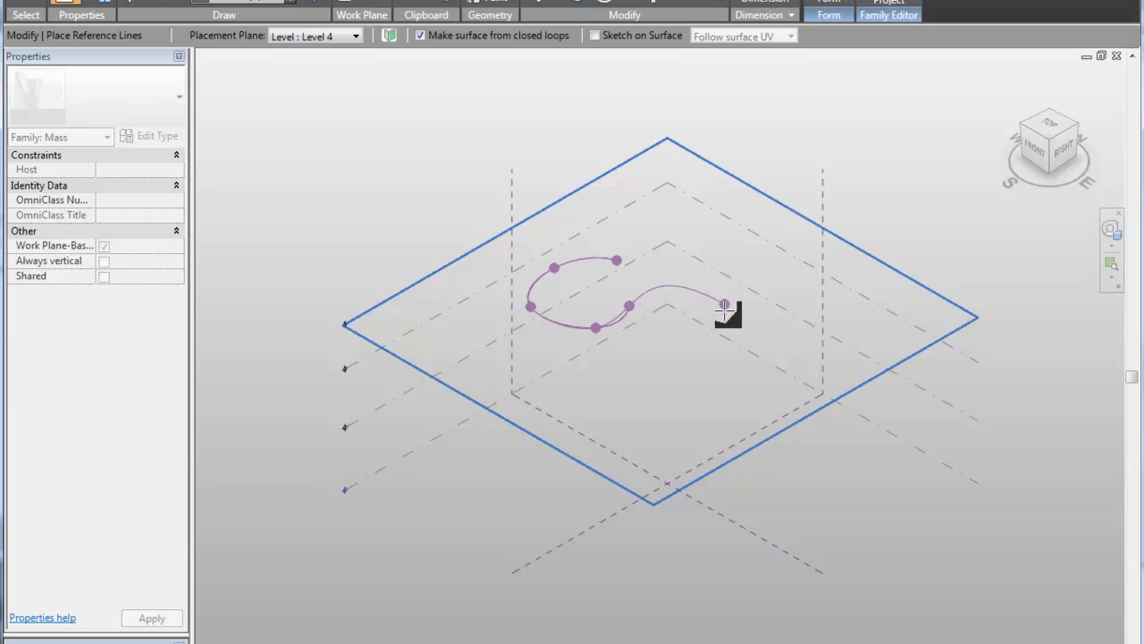
pyautogui.click(701, 309)
pyautogui.click(748, 291)
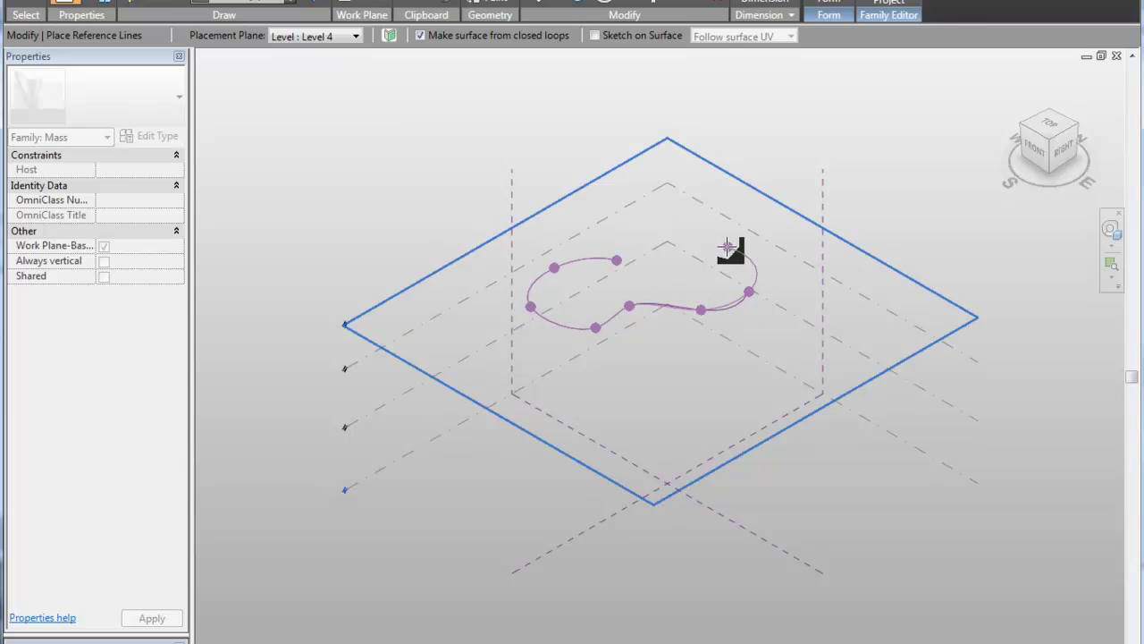
pyautogui.click(720, 254)
pyautogui.click(667, 266)
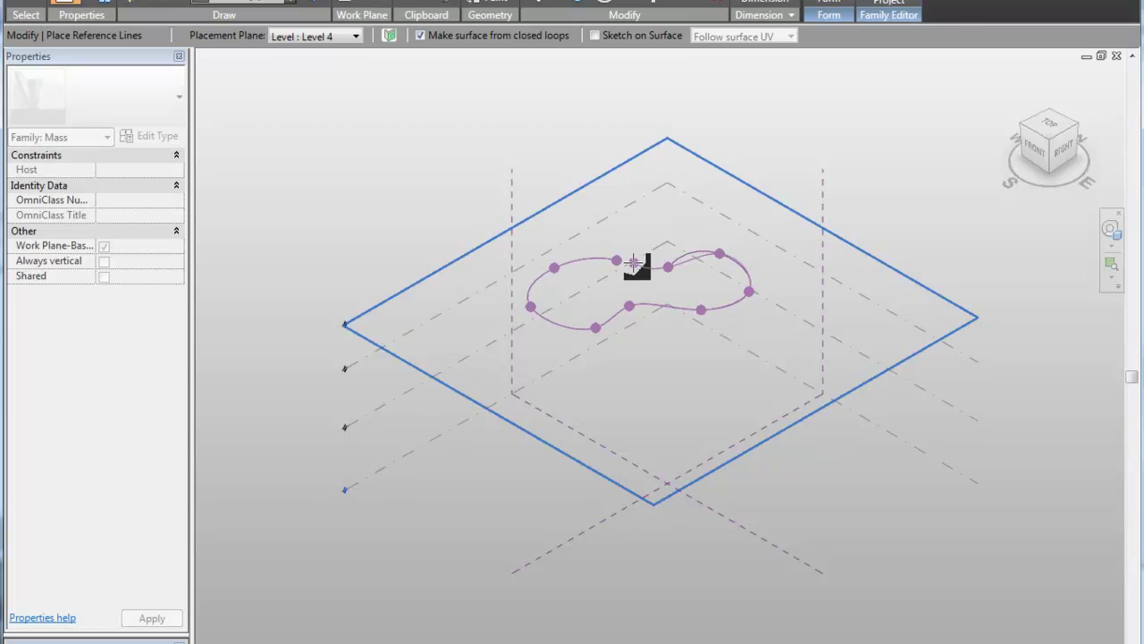
pyautogui.click(634, 263)
pyautogui.press('Escape')
pyautogui.press('Escape')
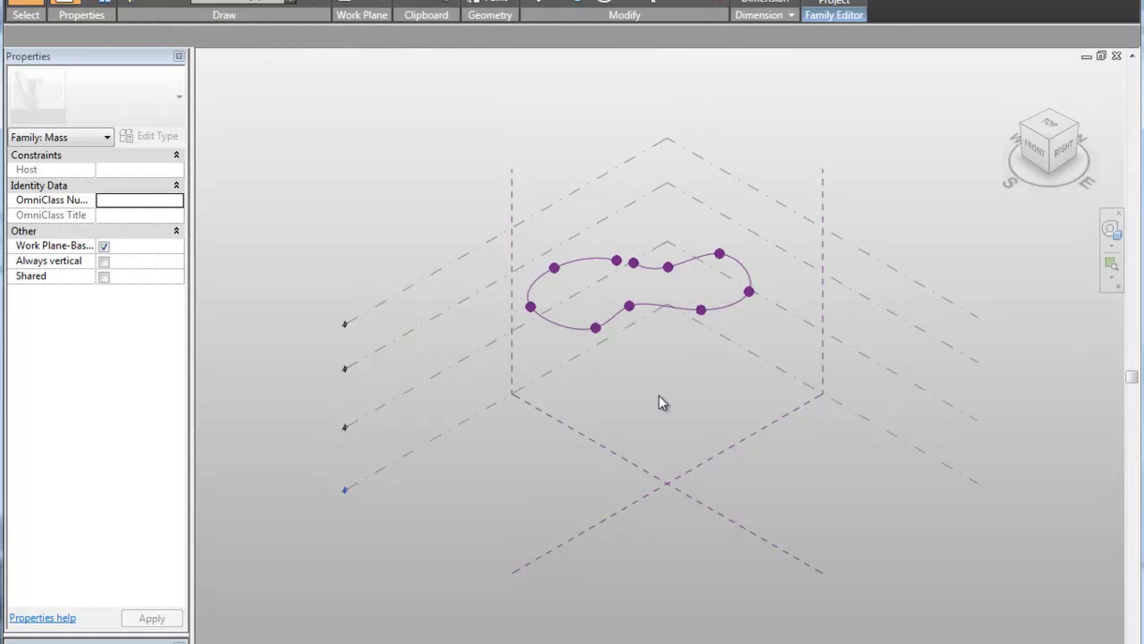
# Place a reference point on Level 3 below the spline to serve as the projection center
pyautogui.keyDown('shift'); pyautogui.moveTo(679, 422); pyautogui.dragTo(836, 368, button='middle'); pyautogui.keyUp('shift')
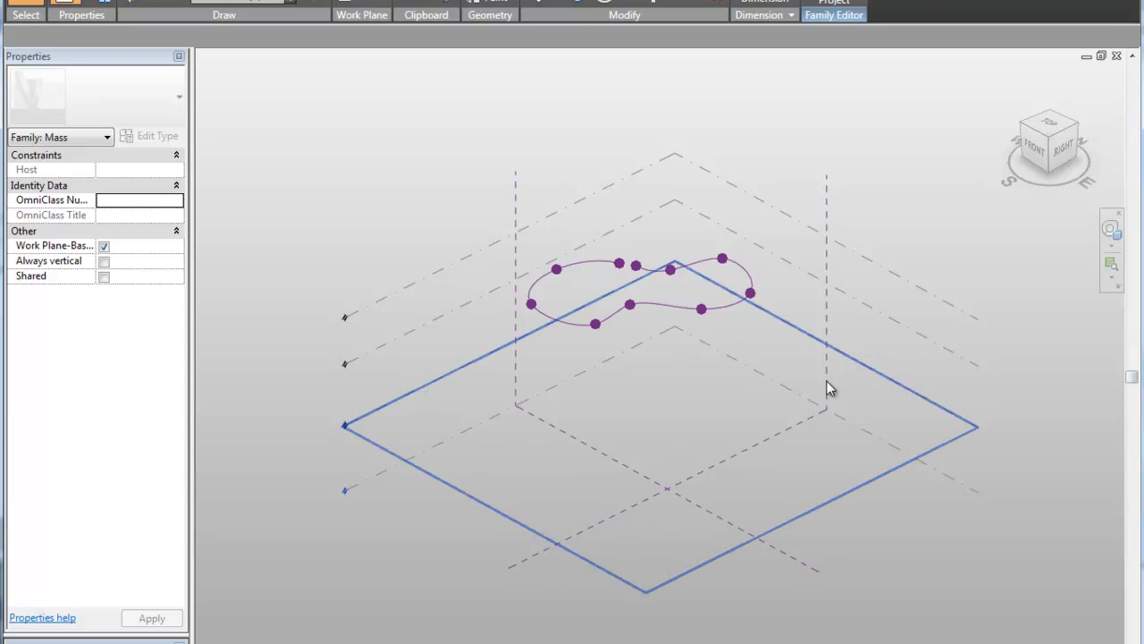
pyautogui.click(848, 357)
pyautogui.click(276, 3)
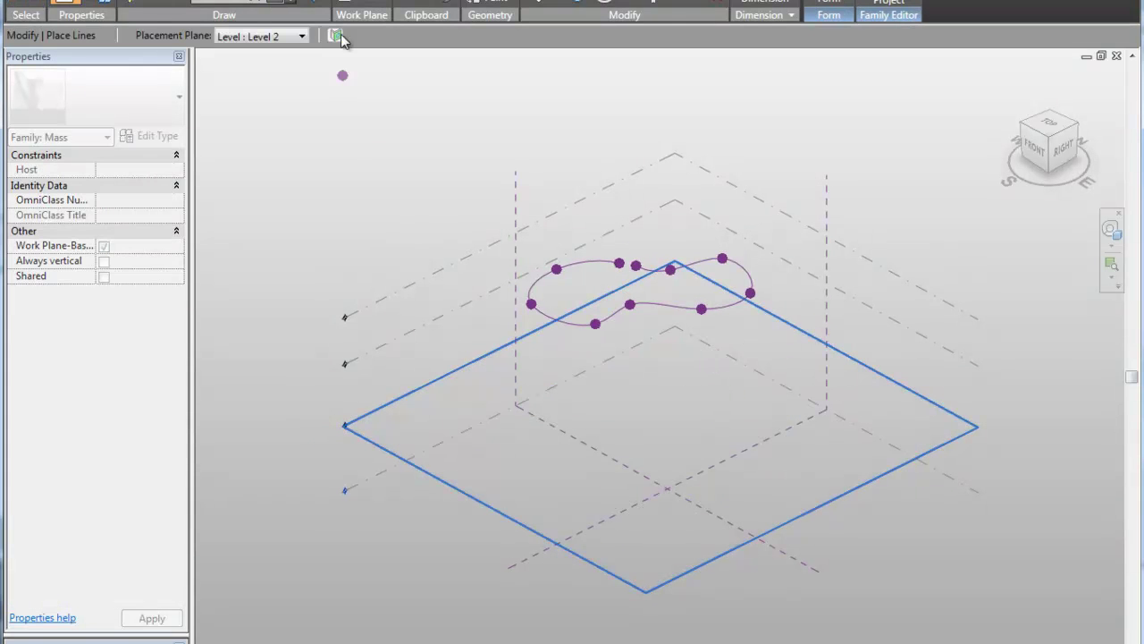
pyautogui.click(302, 39)
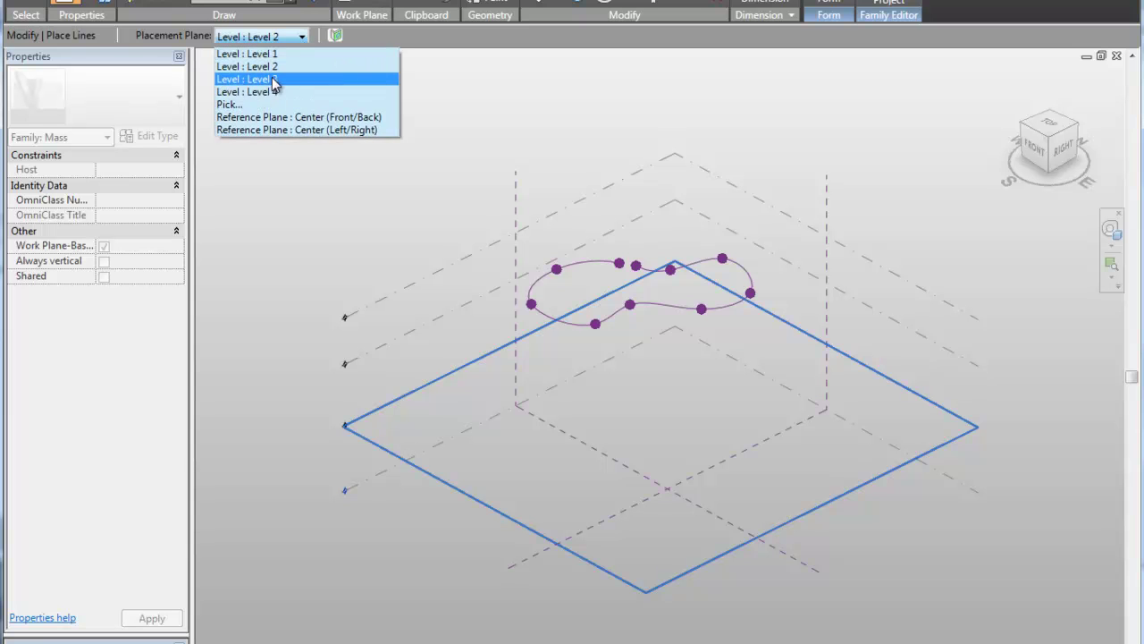
pyautogui.click(272, 79)
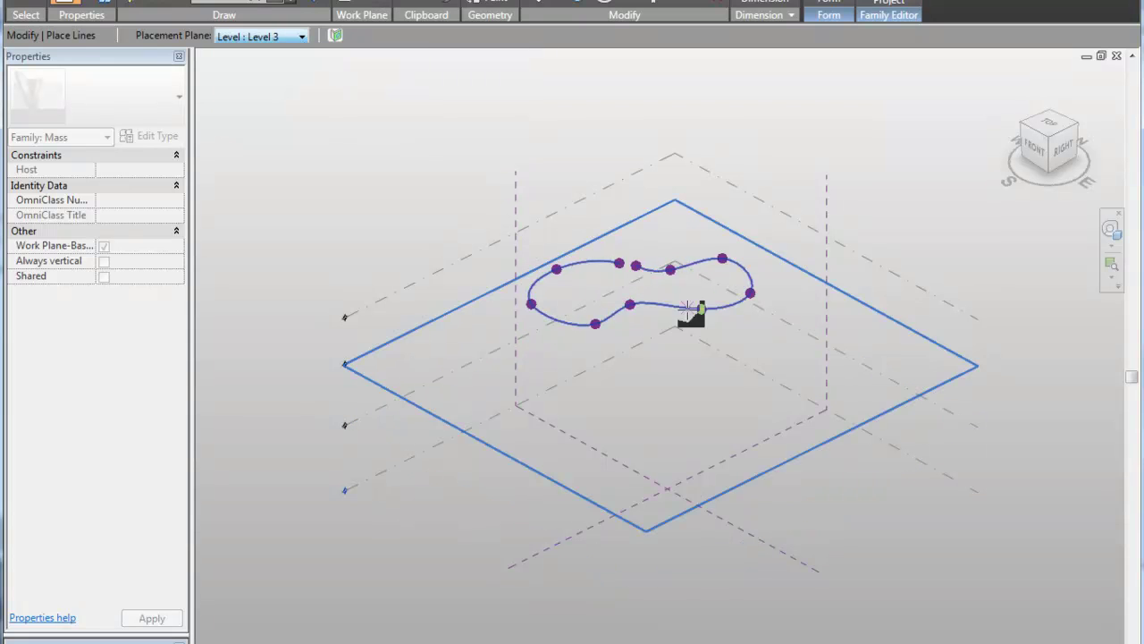
pyautogui.click(690, 356)
pyautogui.press('Escape')
pyautogui.press('Escape')
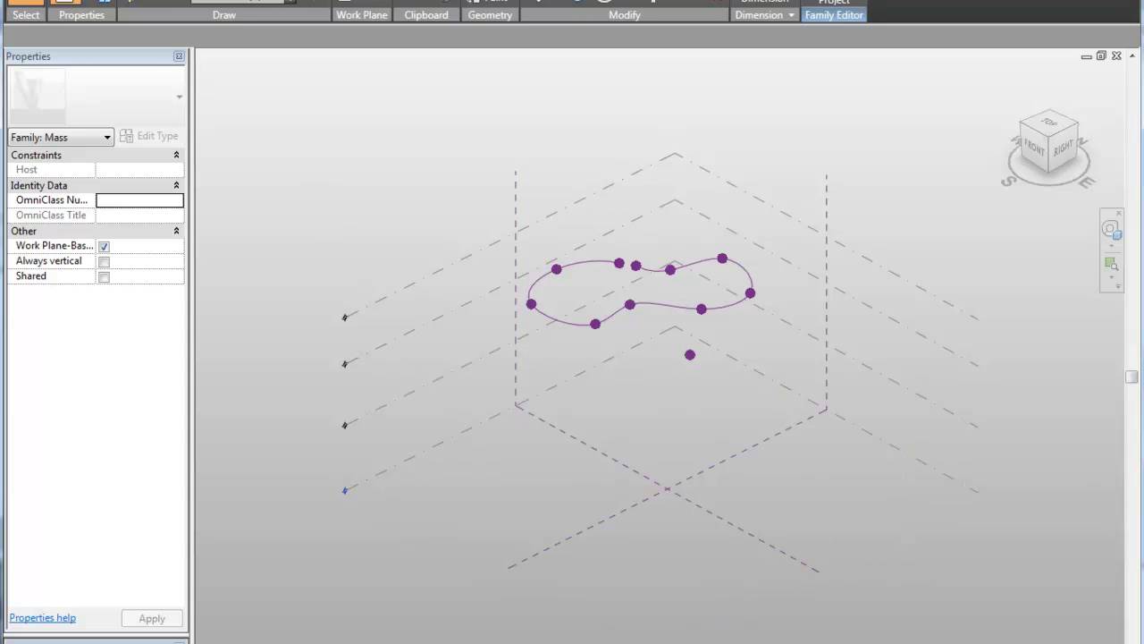
# Create a new family from the Adaptive Component.rft template
pyautogui.hotkey('alt', 'f')
pyautogui.moveTo(62, 4)
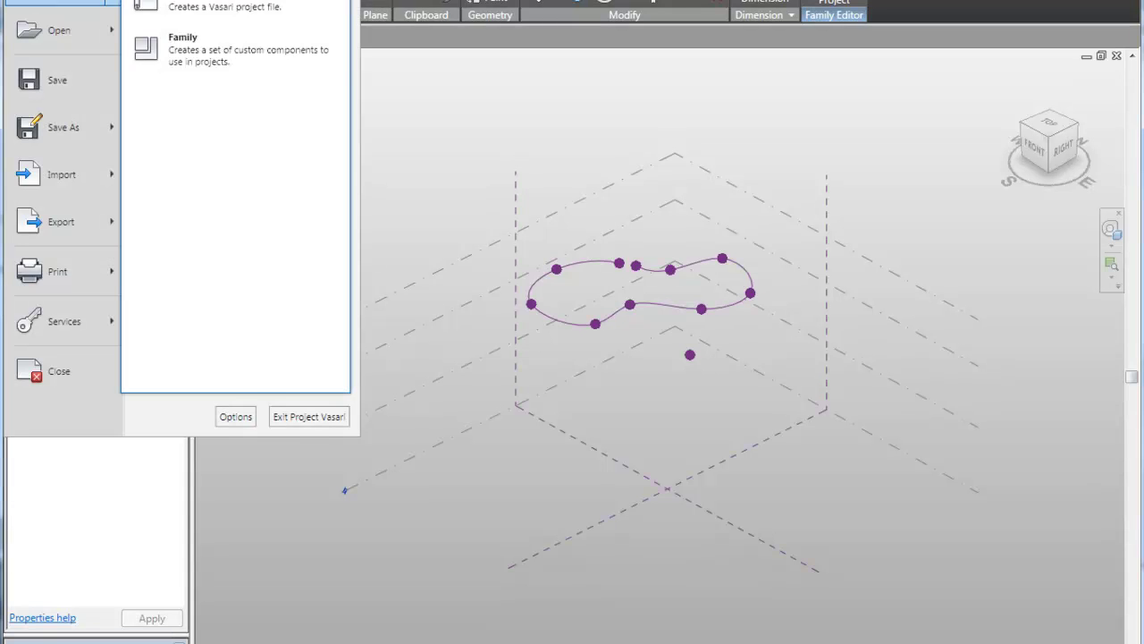
pyautogui.click(179, 45)
pyautogui.click(422, 86)
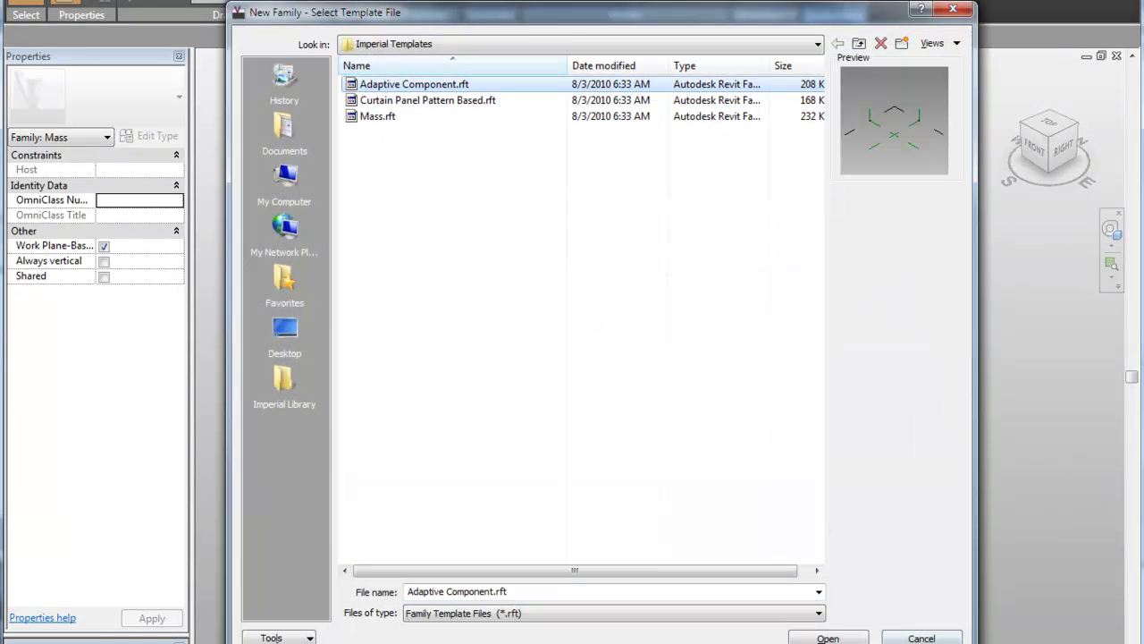
pyautogui.click(830, 637)
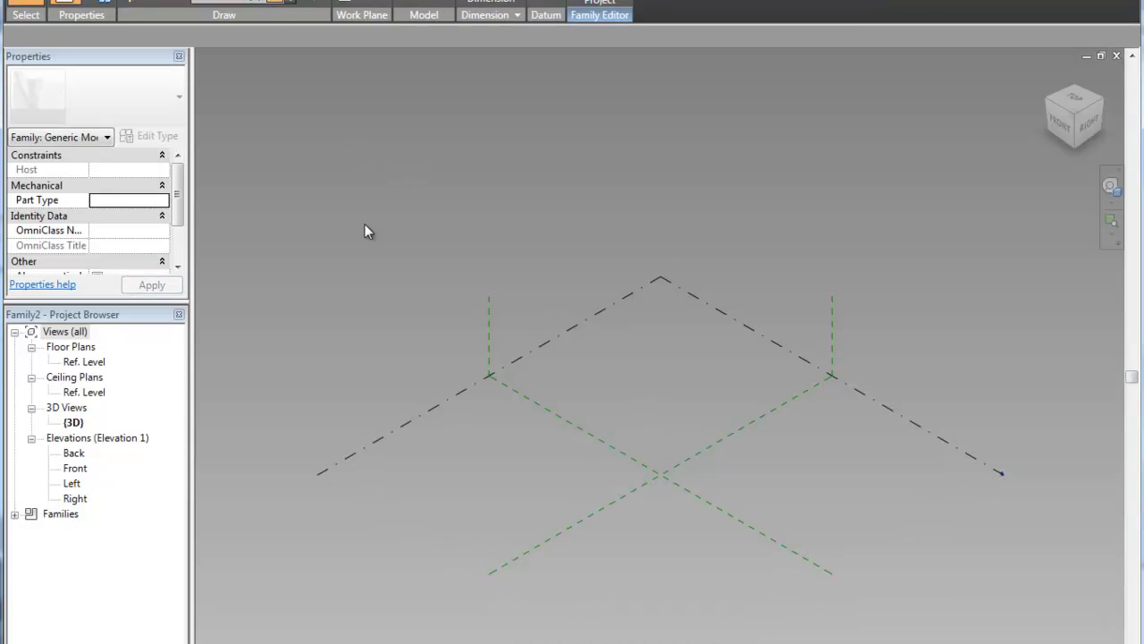
# Place two reference points on Ref. Level, on either side of the reference plane crossing
pyautogui.click(276, 13)
pyautogui.click(567, 452)
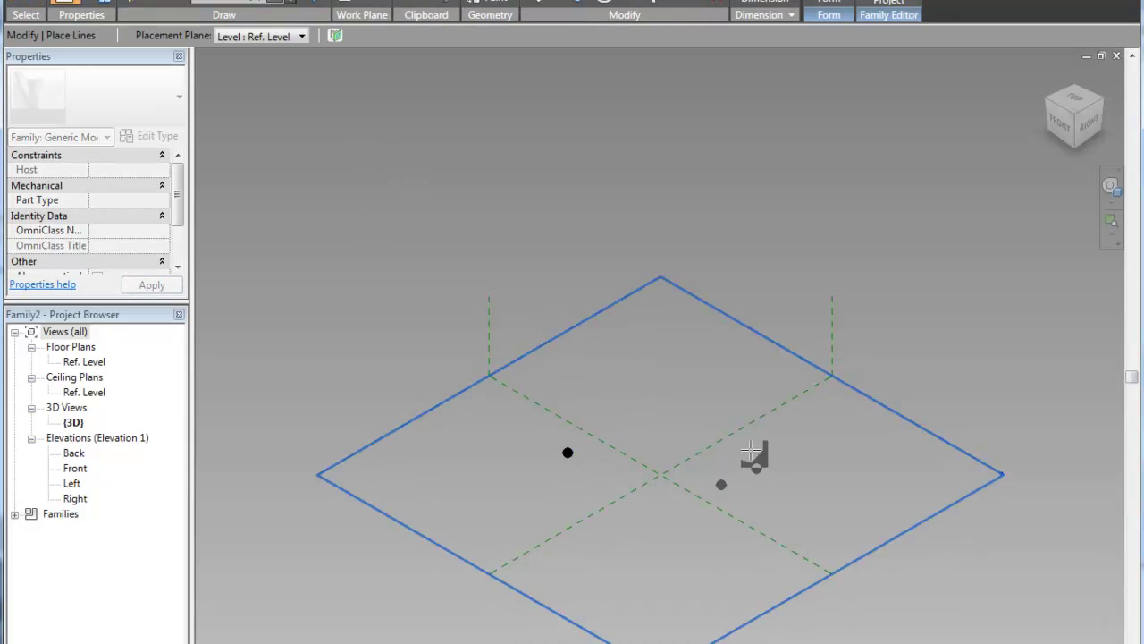
pyautogui.press('Escape')
pyautogui.press('Escape')
# Make both reference points adaptive
pyautogui.moveTo(504, 409); pyautogui.dragTo(631, 560)
pyautogui.press('Escape')
pyautogui.moveTo(514, 411); pyautogui.dragTo(825, 574)
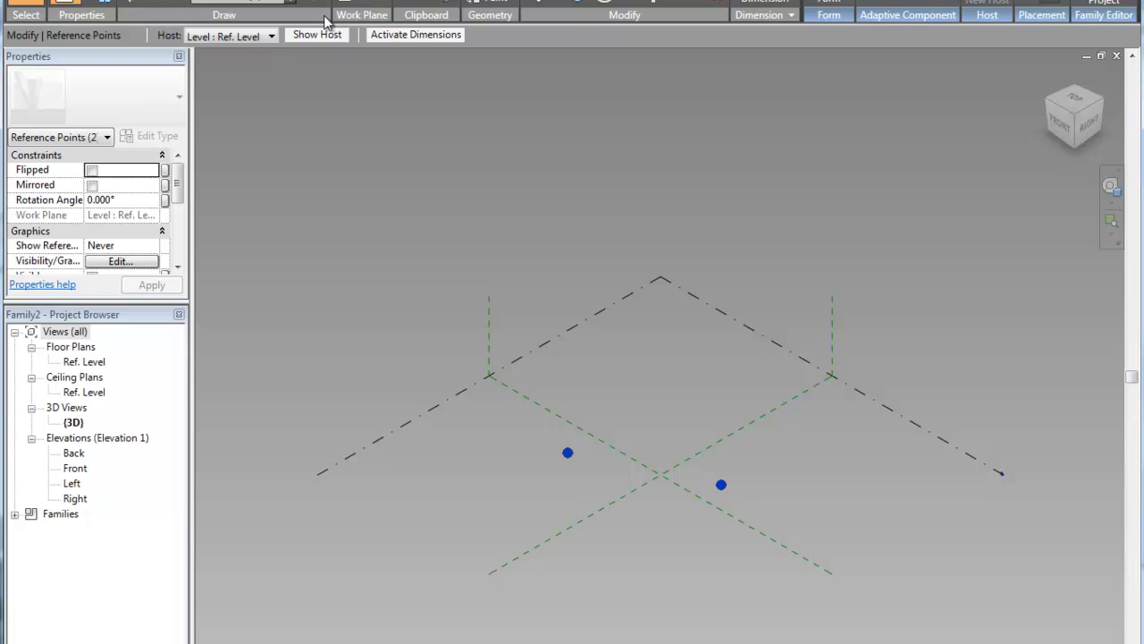
pyautogui.click(908, 4)
pyautogui.click(650, 144)
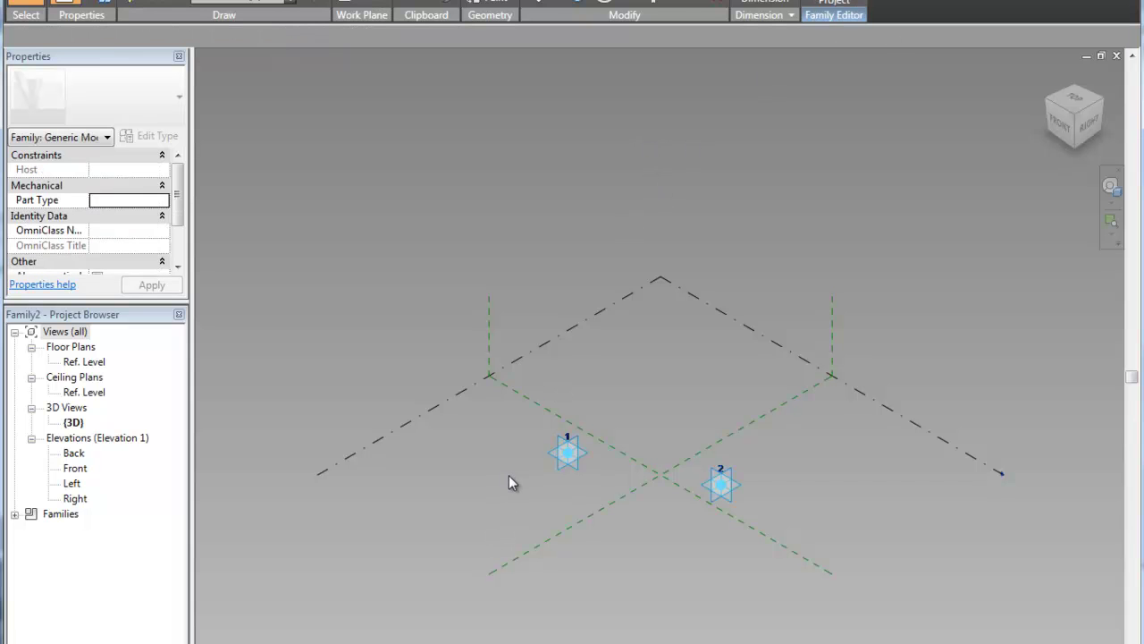
# Raise adaptive point 1 vertically above the reference level and move adaptive point 2 beside the crossing of the reference planes
pyautogui.moveTo(499, 411); pyautogui.dragTo(823, 574)
pyautogui.click(552, 485)
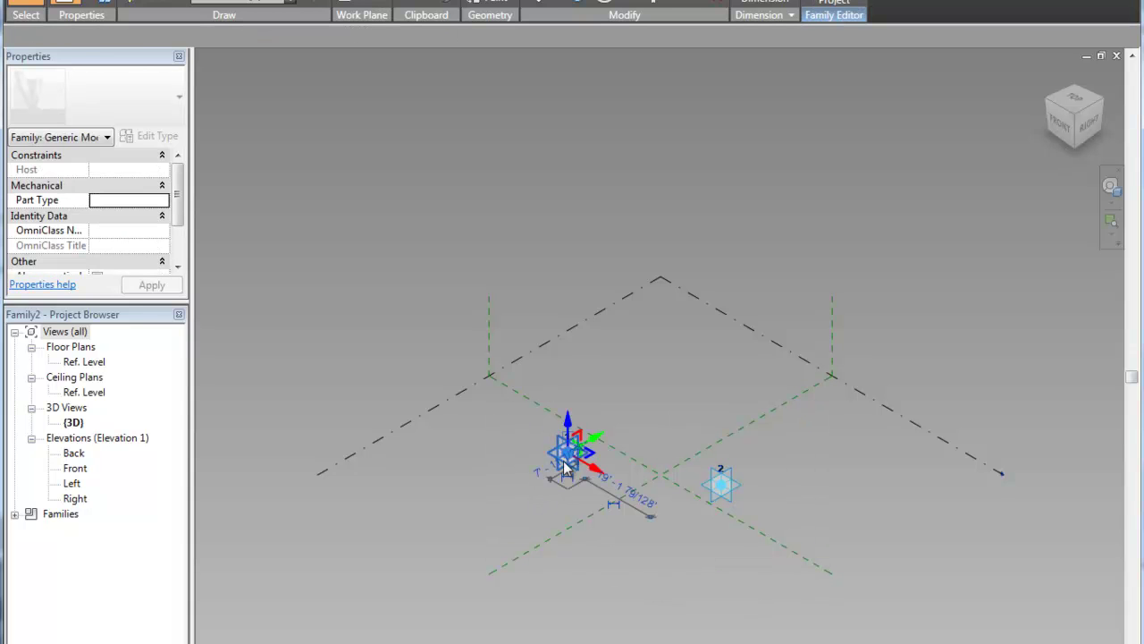
pyautogui.click(565, 453)
pyautogui.moveTo(565, 453); pyautogui.dragTo(585, 246)
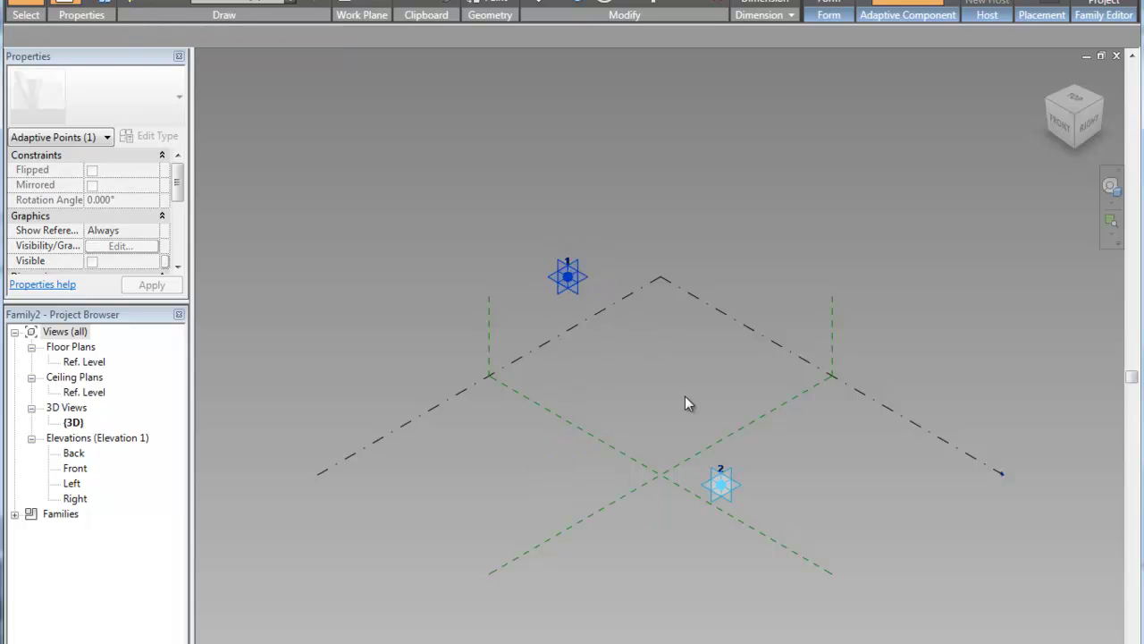
pyautogui.click(642, 342)
pyautogui.click(722, 497)
pyautogui.moveTo(743, 486); pyautogui.dragTo(653, 465)
pyautogui.click(825, 493)
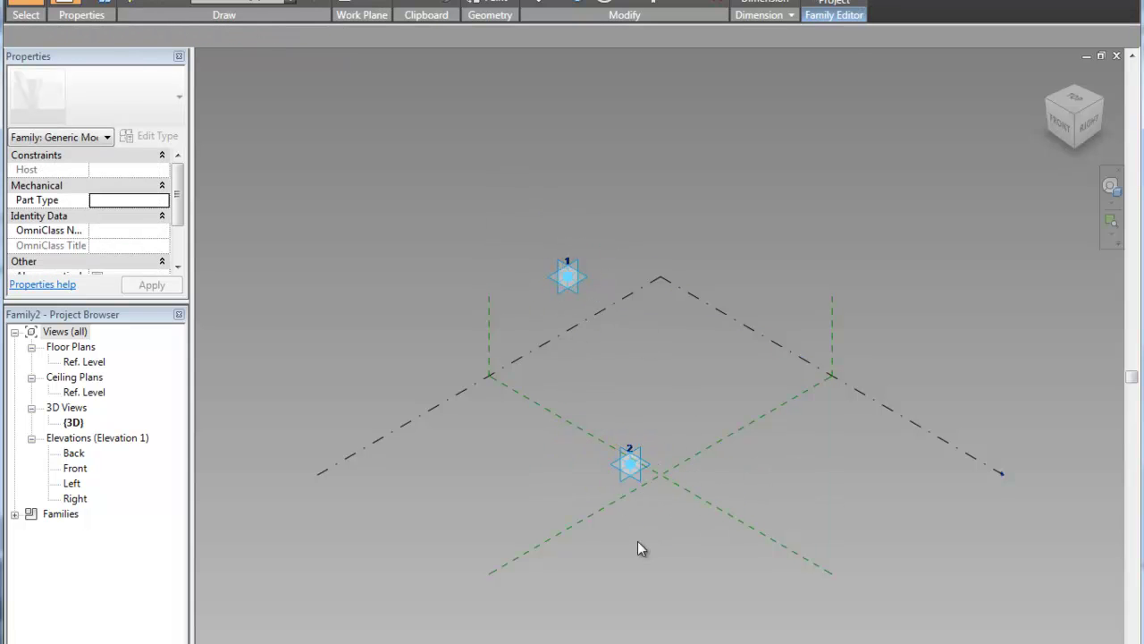
# Connect the two adaptive points with a spline through points and convert it to a reference line
pyautogui.moveTo(491, 193); pyautogui.dragTo(702, 636)
pyautogui.click(206, 2)
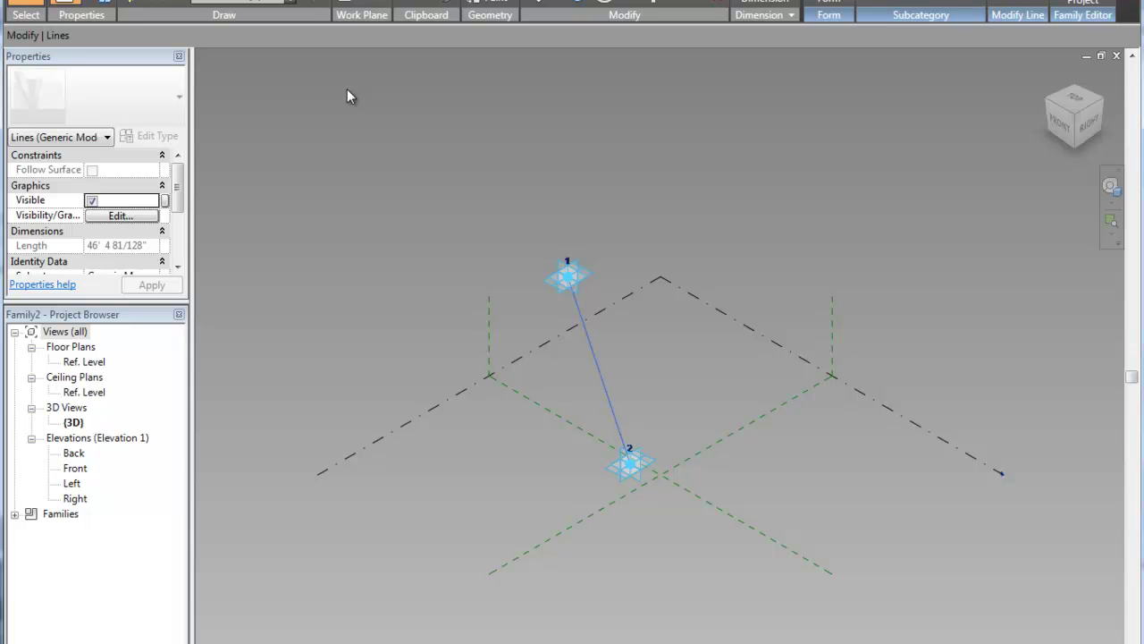
pyautogui.moveTo(179, 214); pyautogui.dragTo(184, 277)
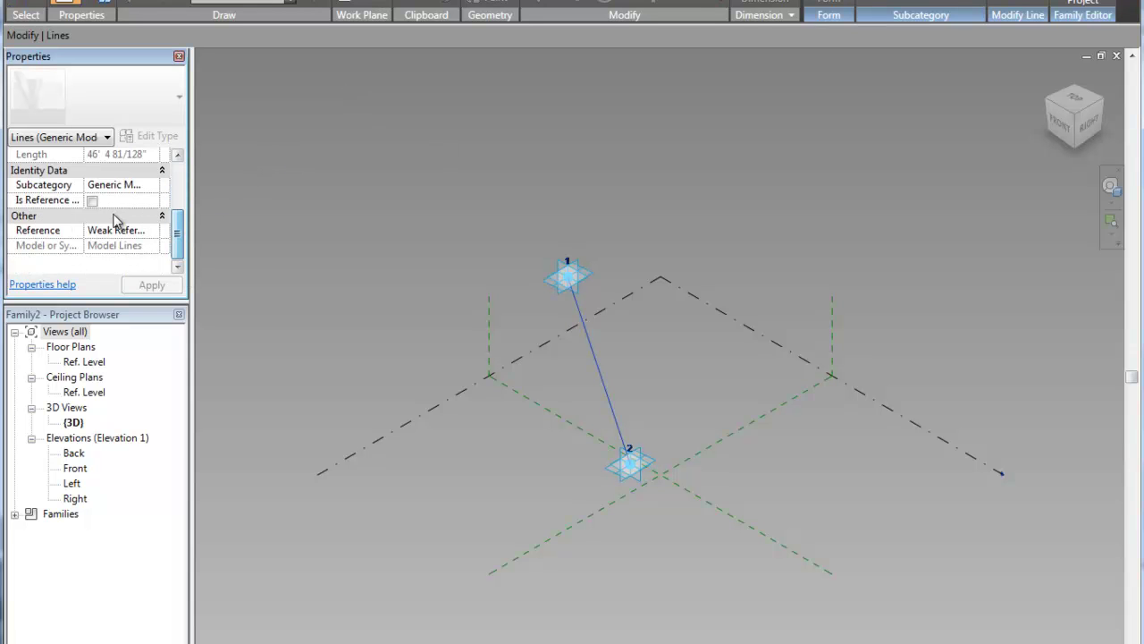
pyautogui.click(92, 201)
pyautogui.click(678, 382)
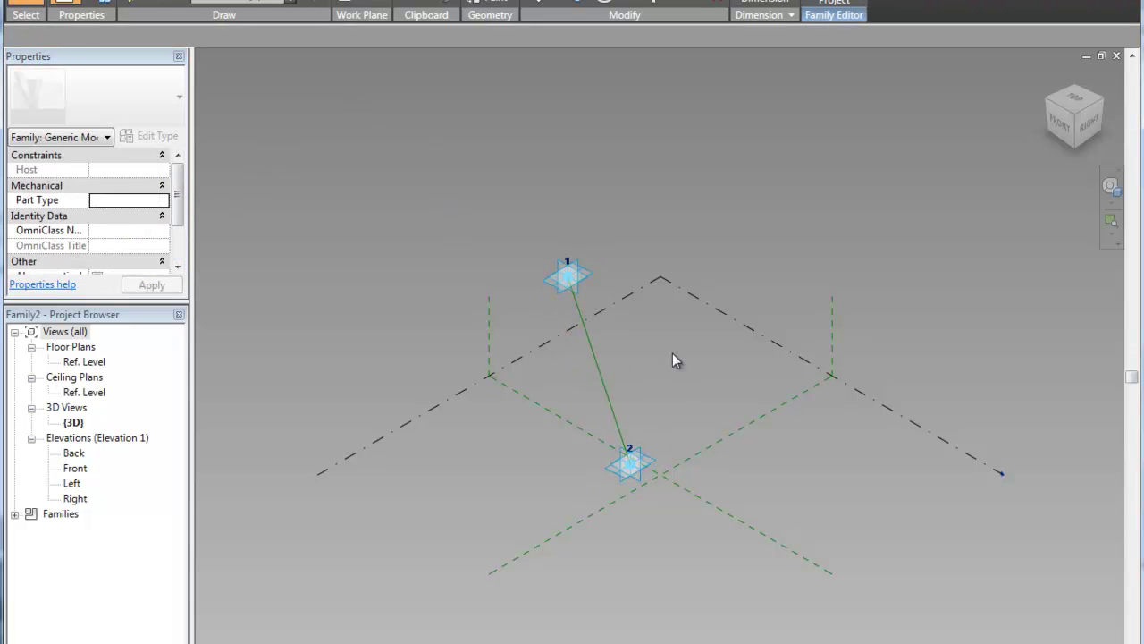
# Start a model line with surface creation from closed loops turned off, using a plane of the reference line as work plane
pyautogui.keyDown('shift'); pyautogui.moveTo(689, 376); pyautogui.dragTo(575, 303, button='middle'); pyautogui.keyUp('shift')
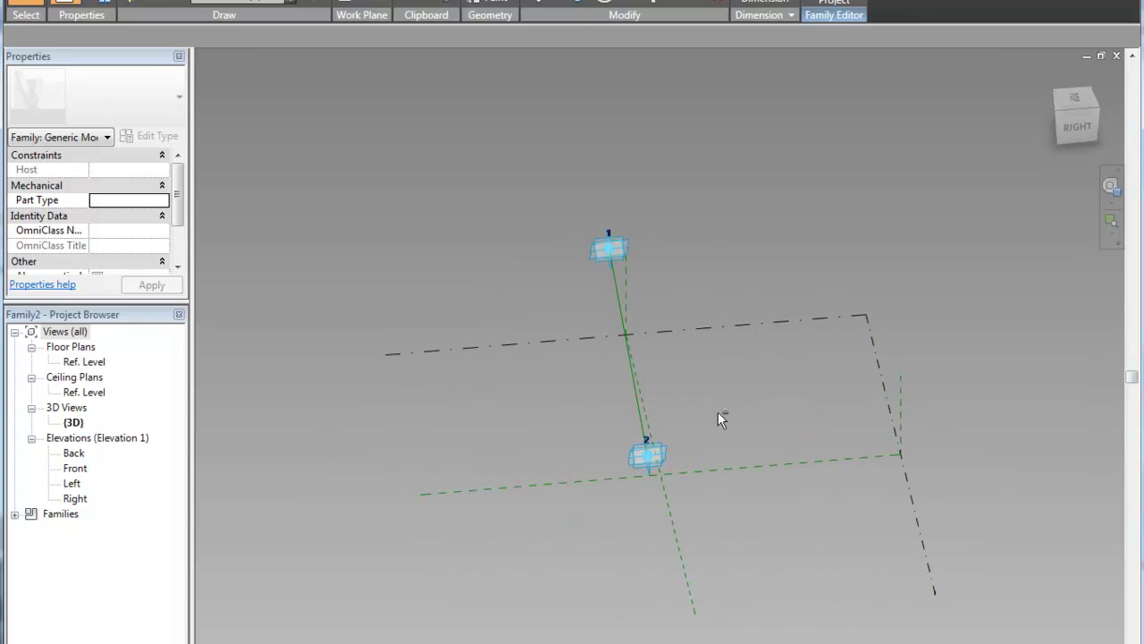
pyautogui.keyDown('shift'); pyautogui.moveTo(721, 347); pyautogui.dragTo(812, 394, button='middle'); pyautogui.keyUp('shift')
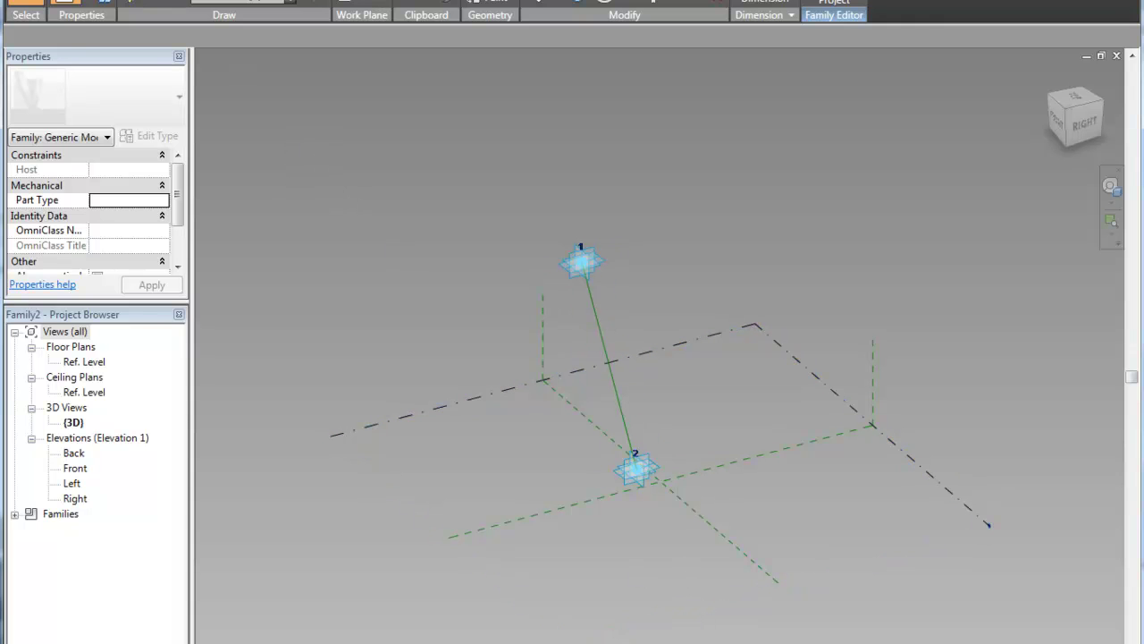
pyautogui.press('l')
pyautogui.press('i')
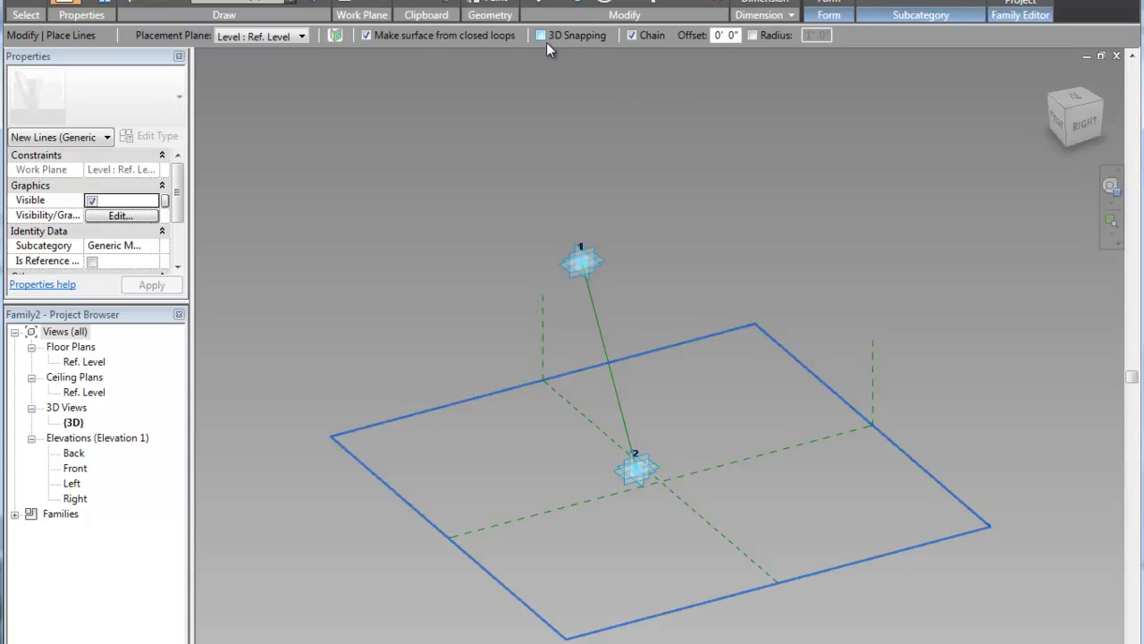
pyautogui.click(366, 36)
pyautogui.moveTo(774, 501); pyautogui.dragTo(652, 399, button='middle')
pyautogui.press('Escape')
pyautogui.press('Escape')
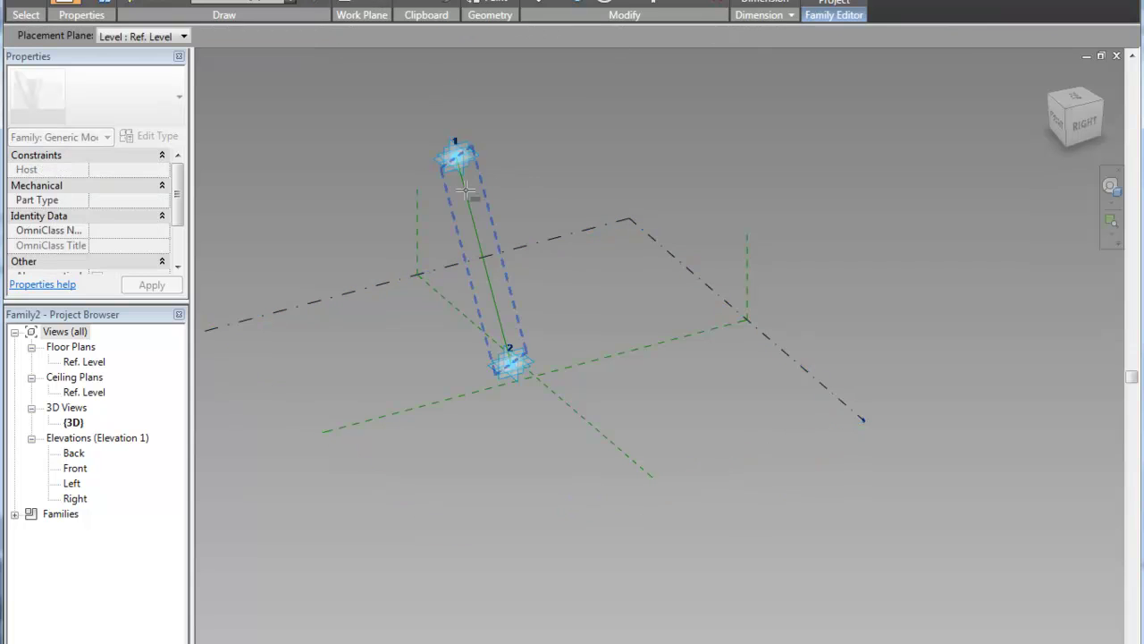
pyautogui.click(466, 190)
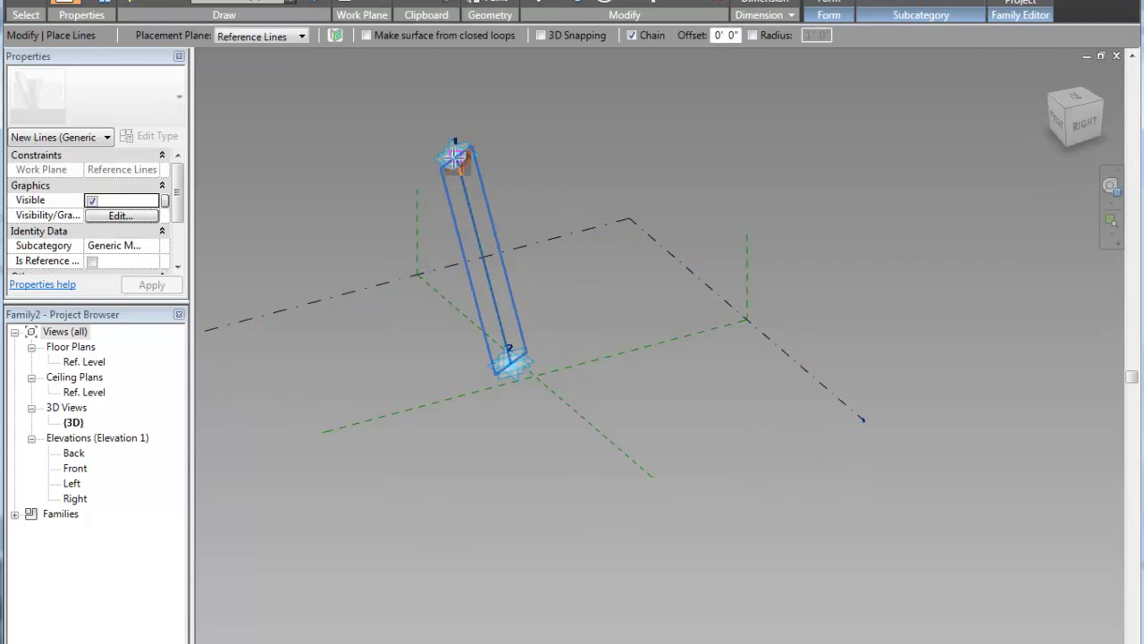
# Draw a model line about 114 feet long from adaptive point 1 along the reference line, extending past adaptive point 2
pyautogui.click(456, 157)
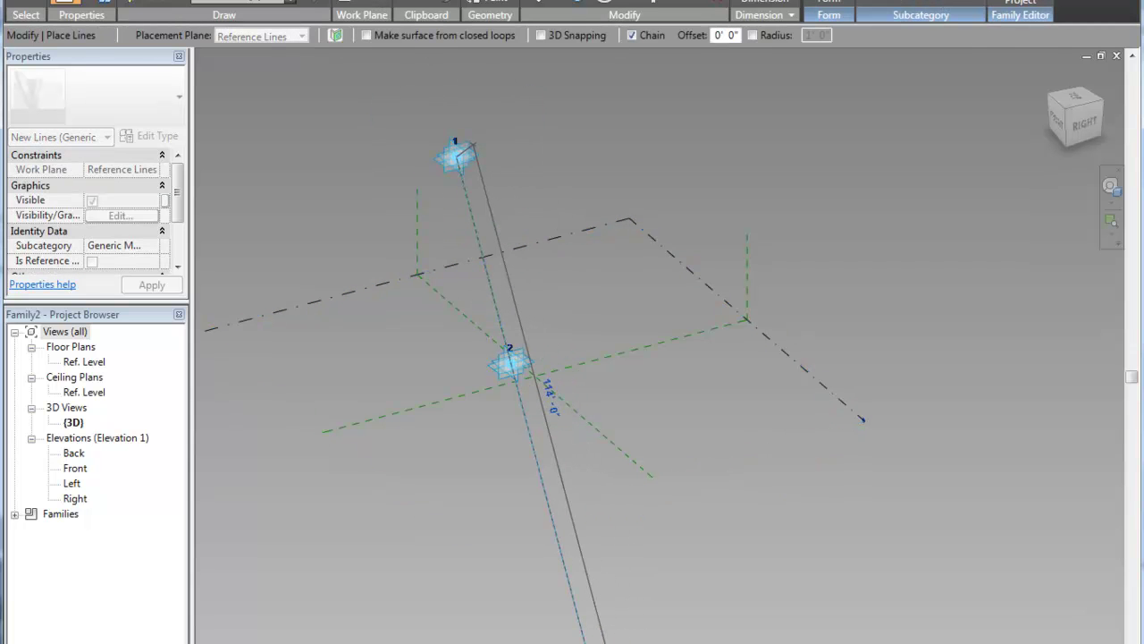
pyautogui.click(633, 518)
pyautogui.press('Escape')
pyautogui.press('Escape')
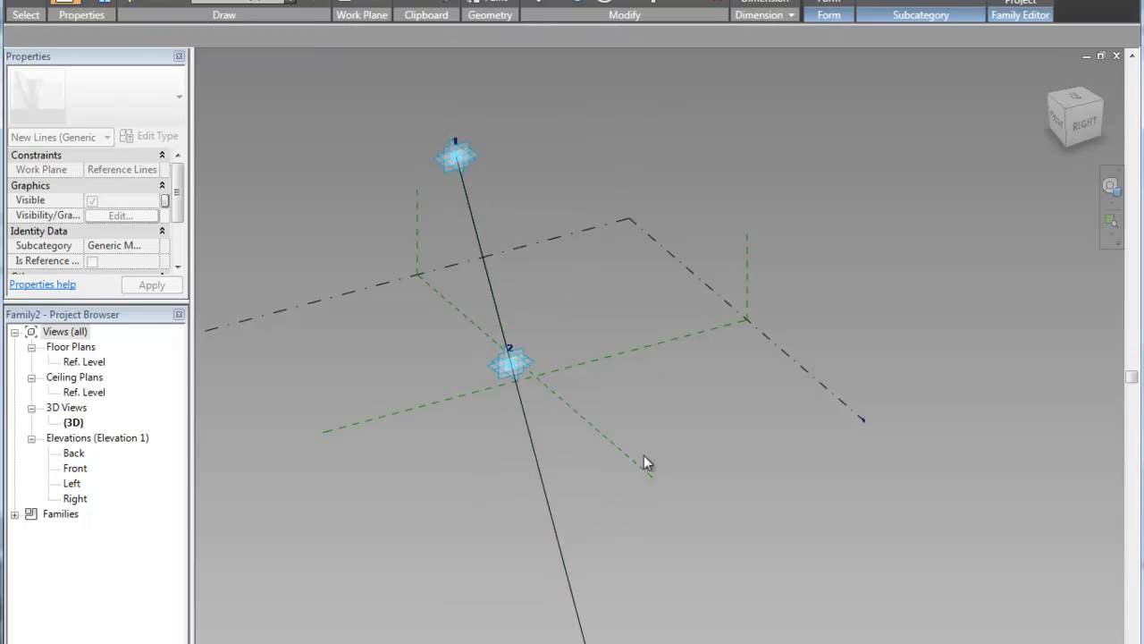
# Try moving adaptive point 1 to test whether the extended line follows it
pyautogui.click(450, 158)
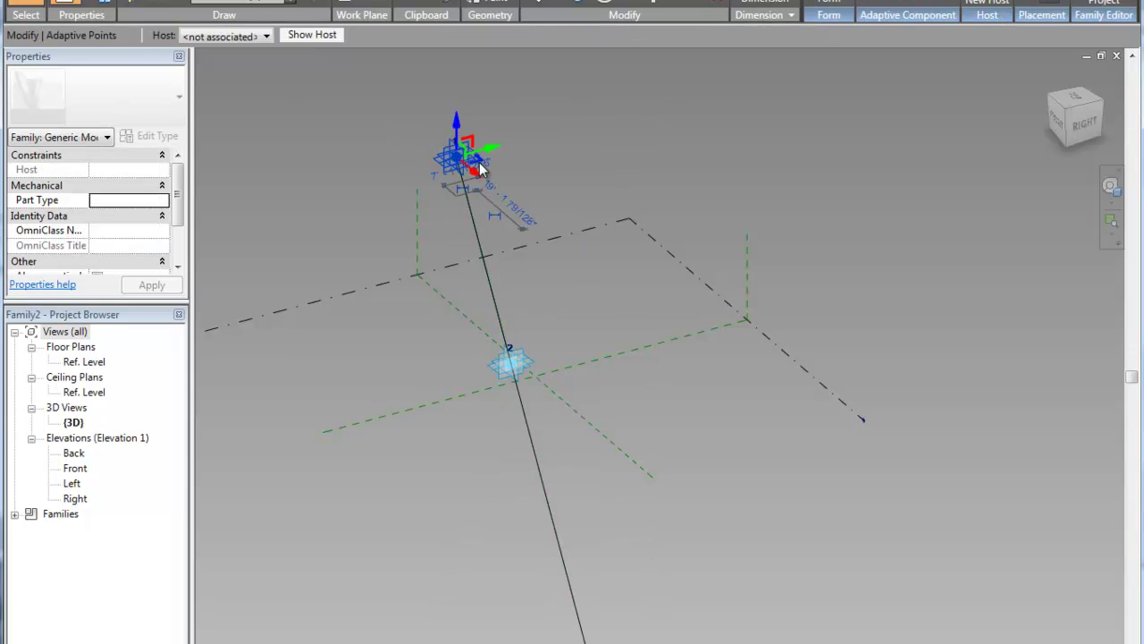
pyautogui.moveTo(496, 156)
pyautogui.mouseDown()
pyautogui.moveTo(457, 160)
pyautogui.moveTo(365, 207)
pyautogui.moveTo(531, 148)
pyautogui.moveTo(358, 175)
pyautogui.moveTo(500, 140)
pyautogui.moveTo(489, 140)
pyautogui.mouseUp()
pyautogui.click(524, 130)
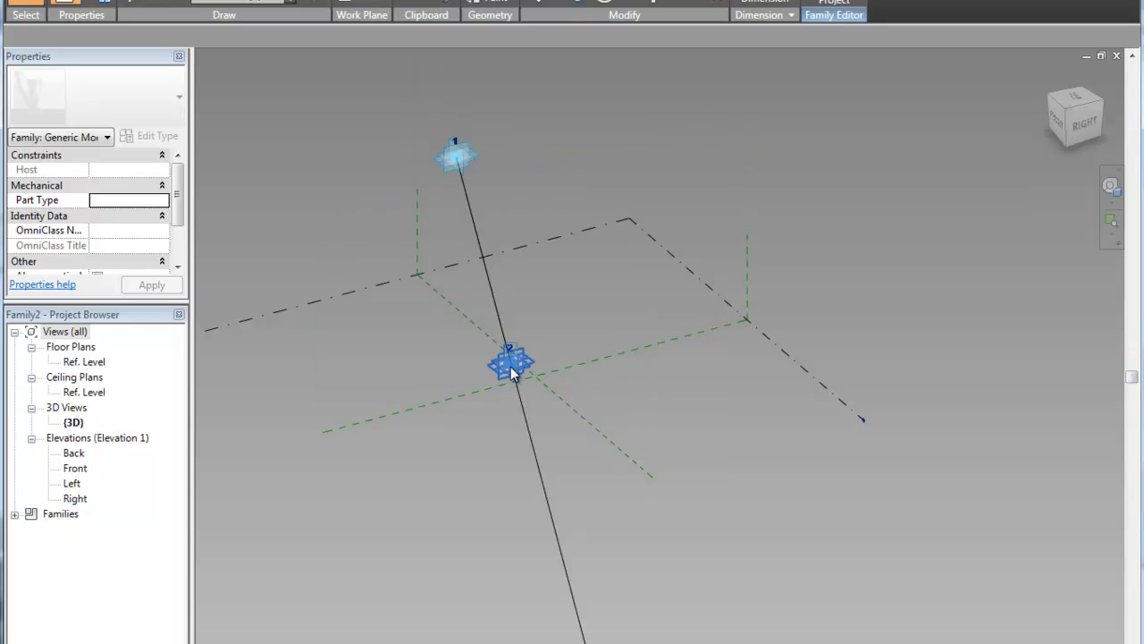
# Dimension the distance between the two adaptive points and label it with a new instance reporting parameter named distance
pyautogui.click(577, 626)
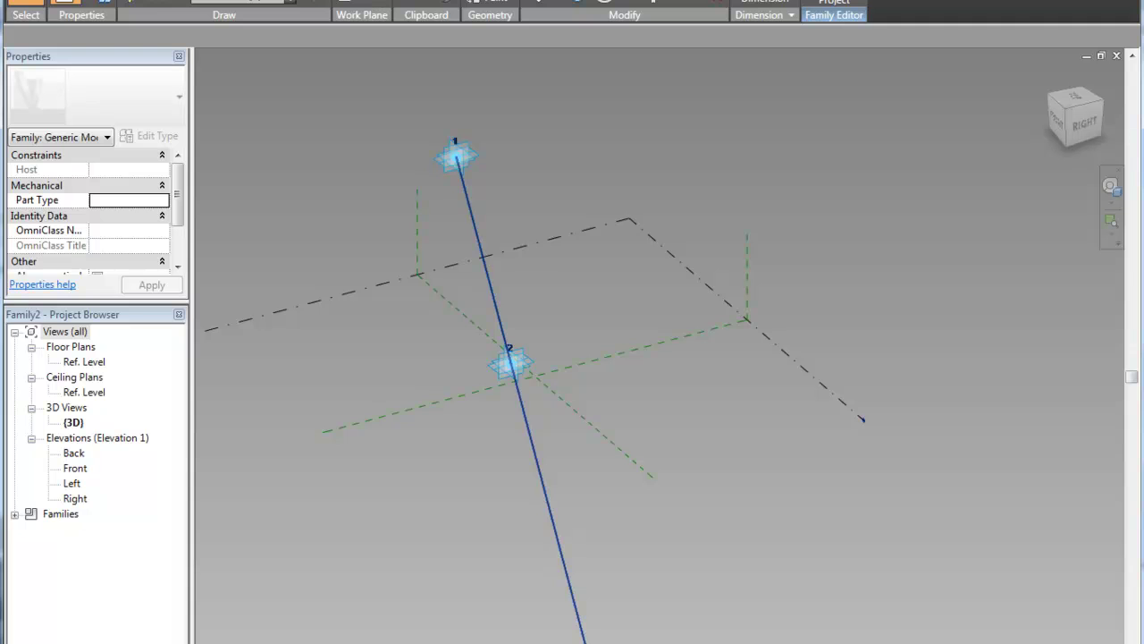
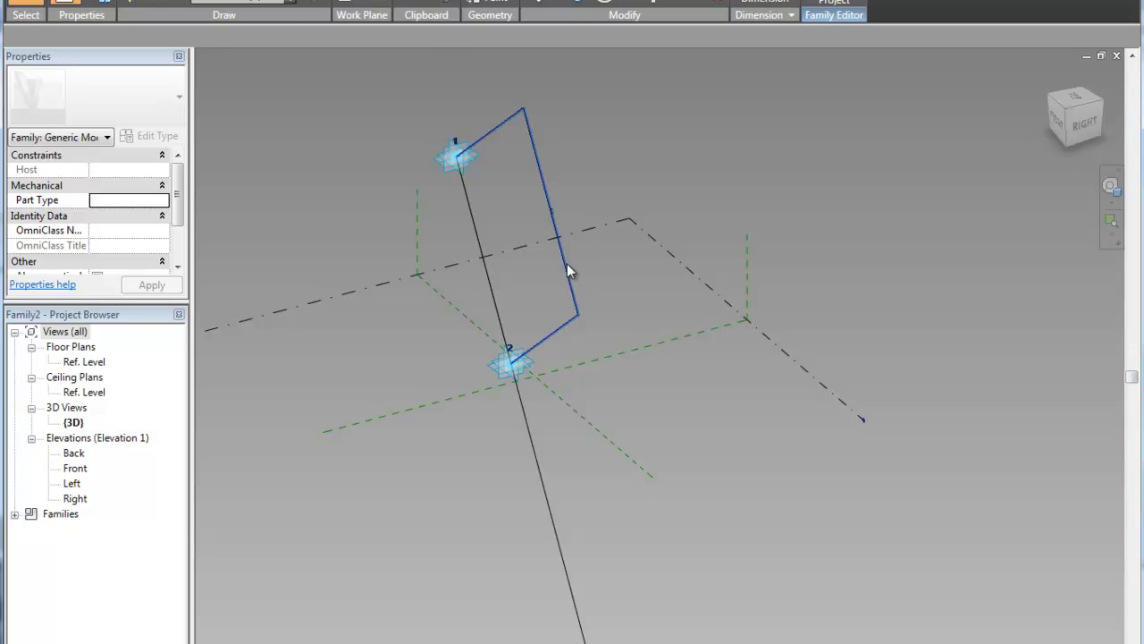
pyautogui.click(442, 36)
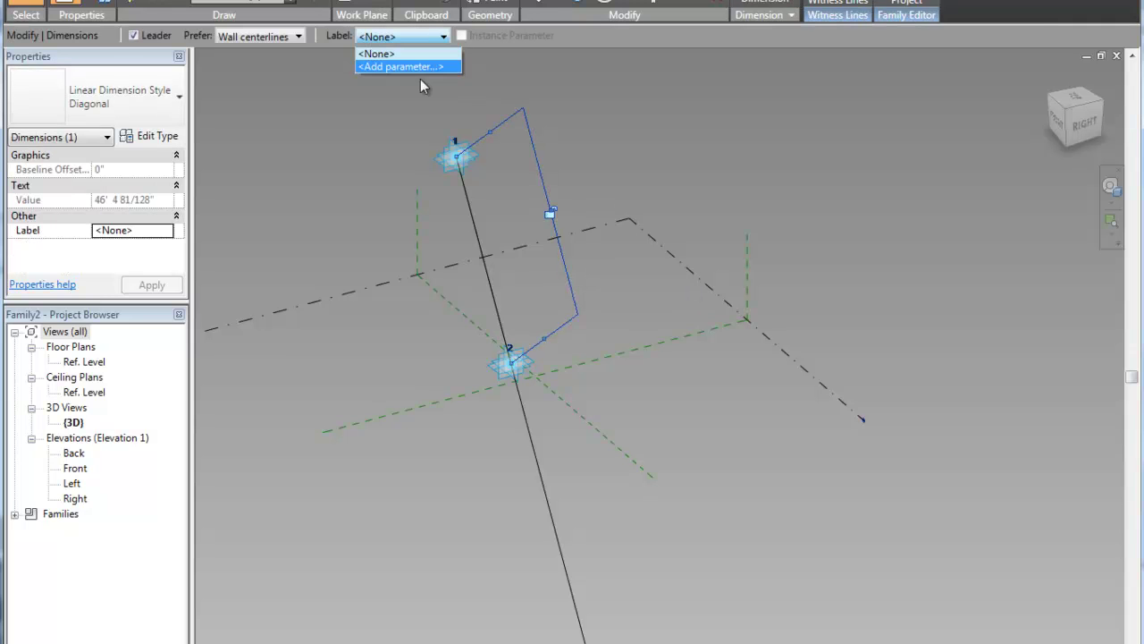
pyautogui.click(425, 69)
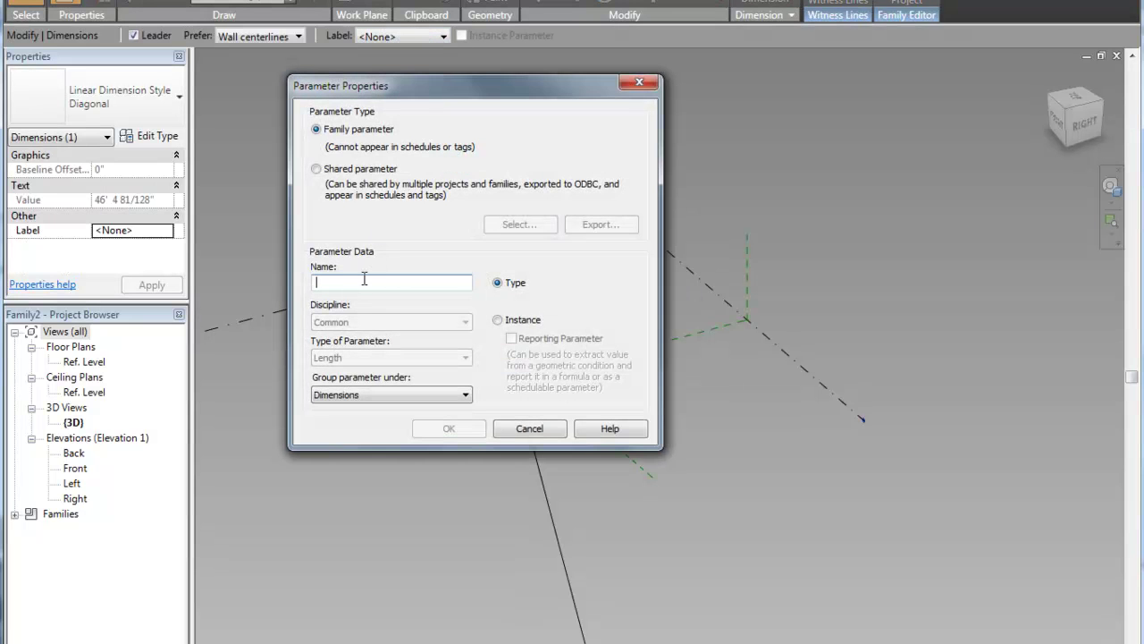
pyautogui.write('distance')
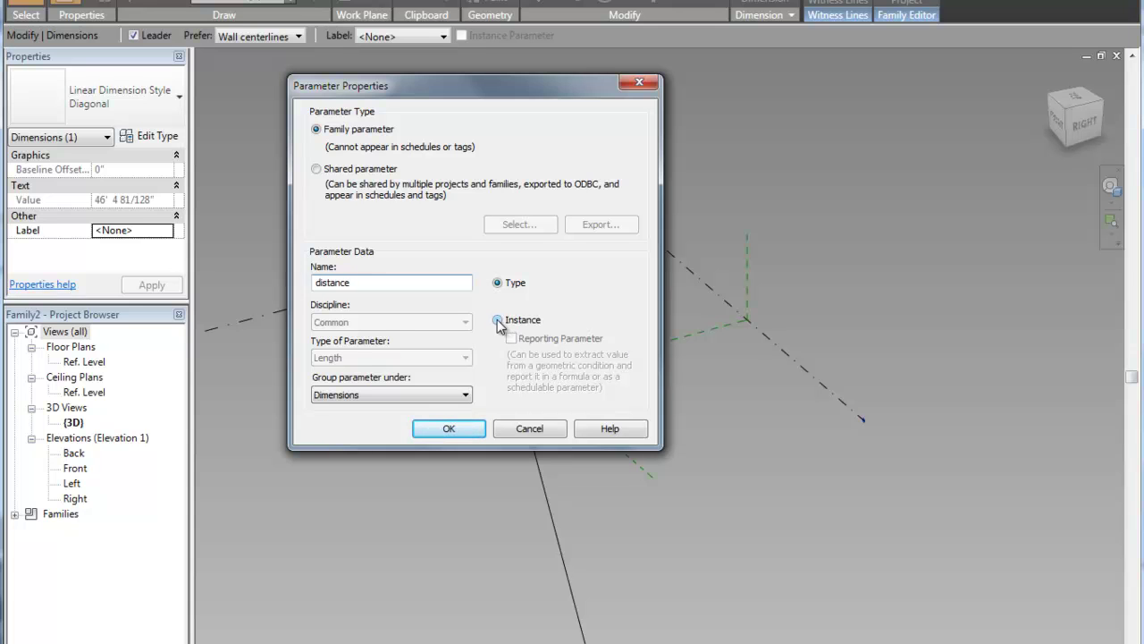
pyautogui.click(498, 320)
pyautogui.click(450, 430)
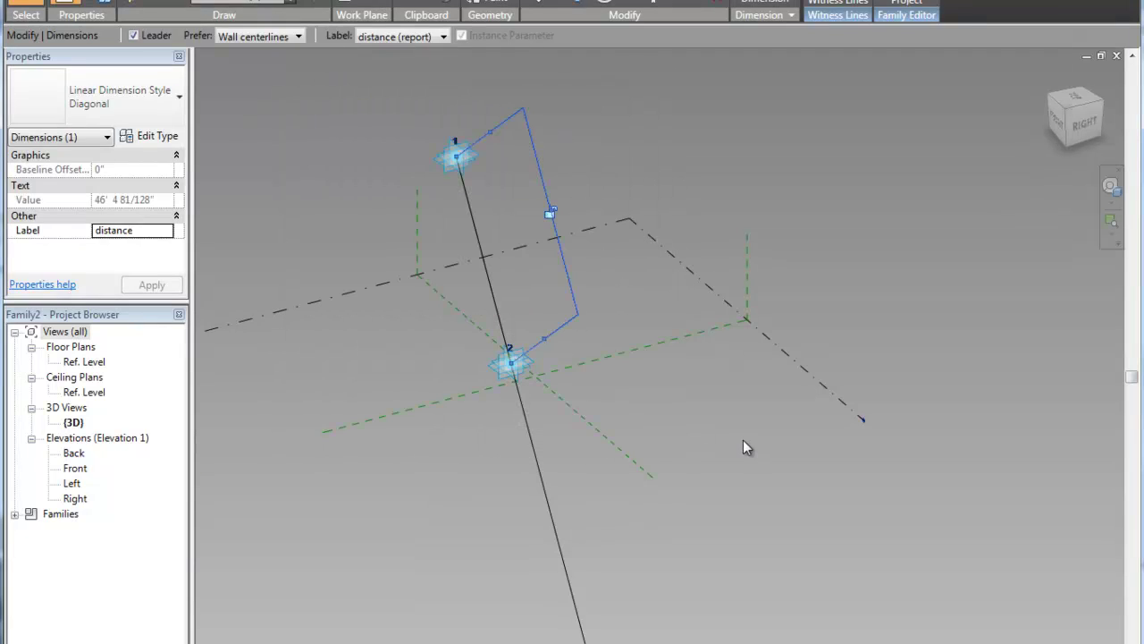
pyautogui.click(743, 441)
# Turn the temporary length dimension of the extended model line into a permanent dimension
pyautogui.click(550, 497)
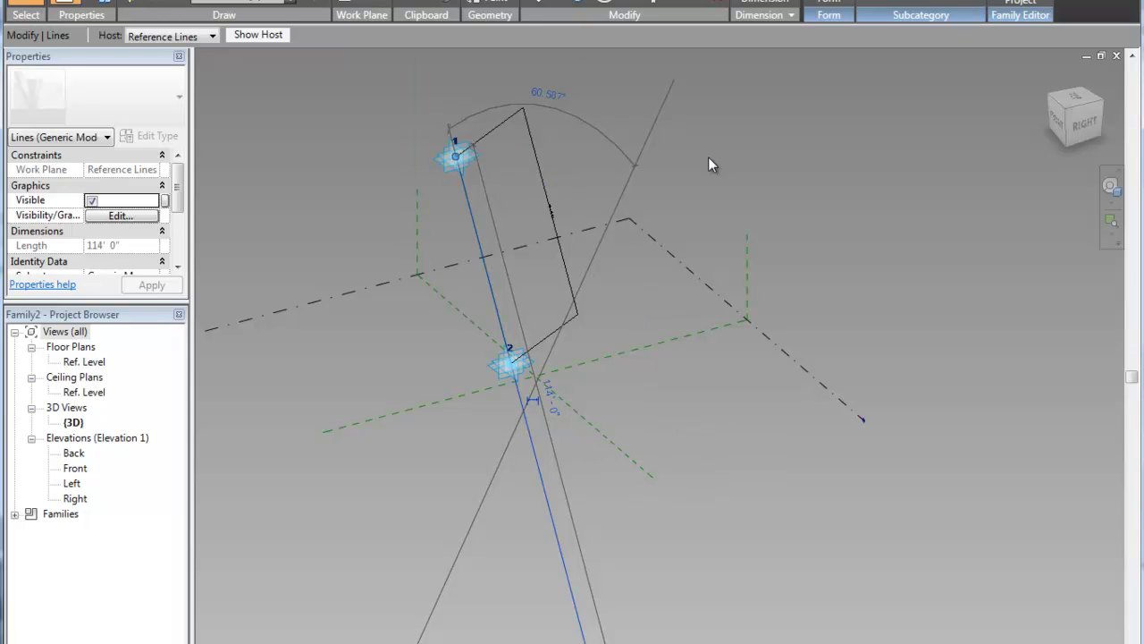
pyautogui.click(719, 534)
pyautogui.click(542, 471)
pyautogui.press('Escape')
pyautogui.click(556, 444)
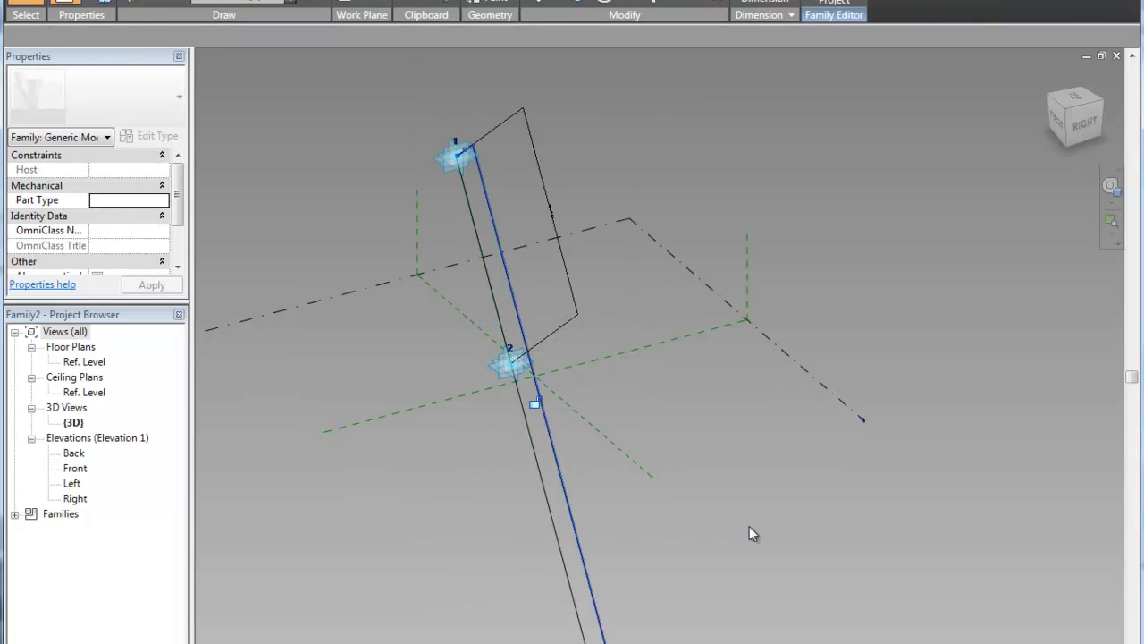
# Label the extended line's length dimension with a new instance parameter named projection
pyautogui.click(435, 36)
pyautogui.click(416, 70)
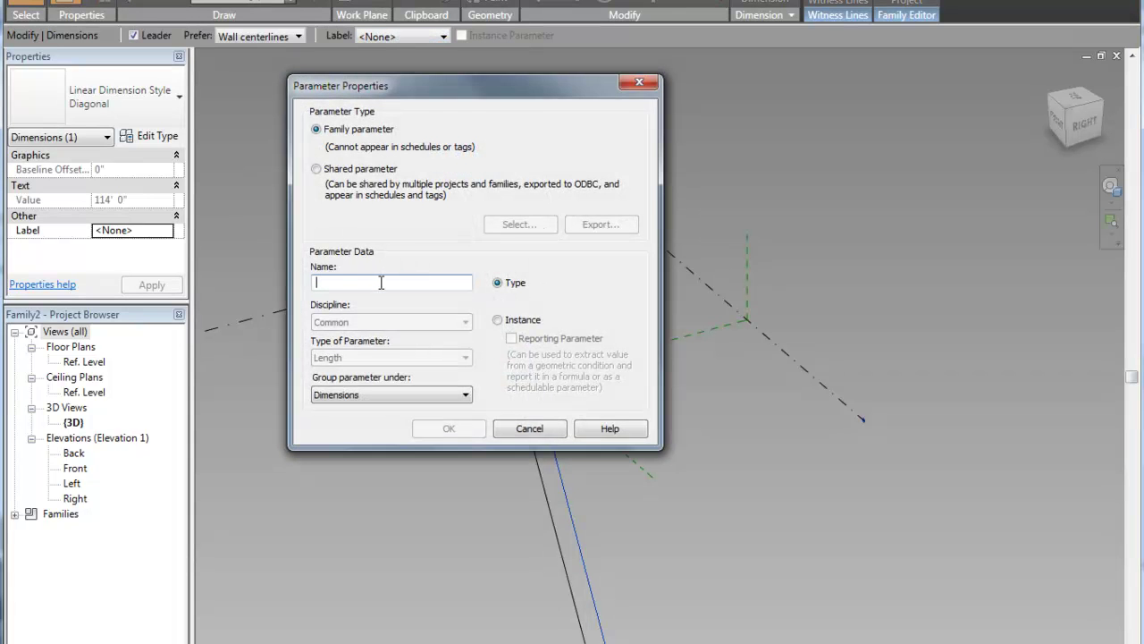
pyautogui.write('projection')
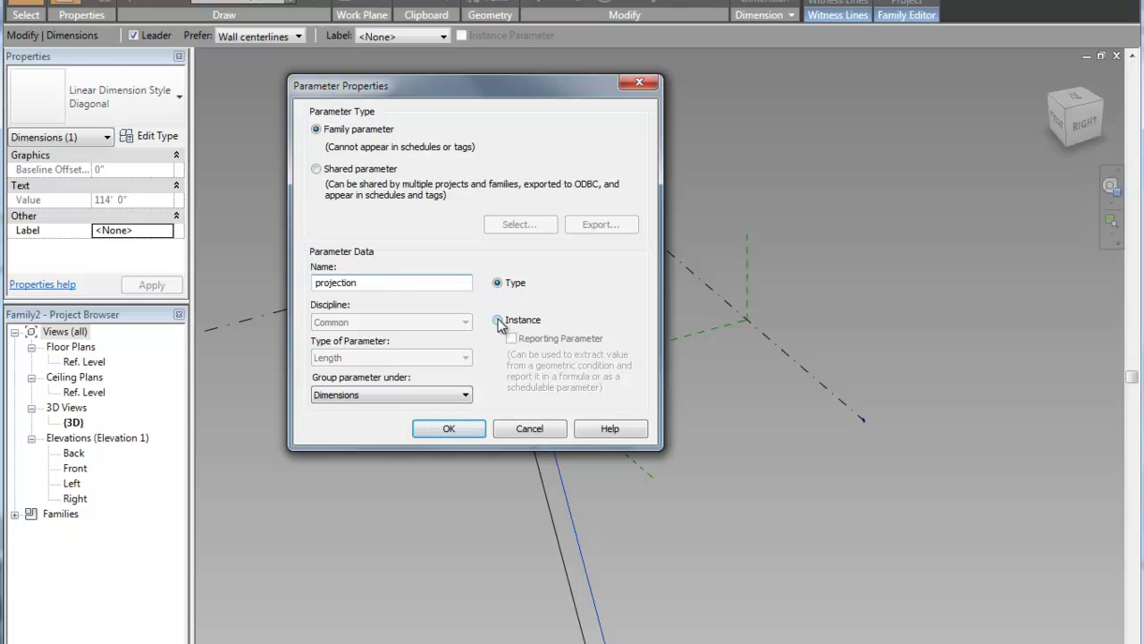
pyautogui.click(498, 320)
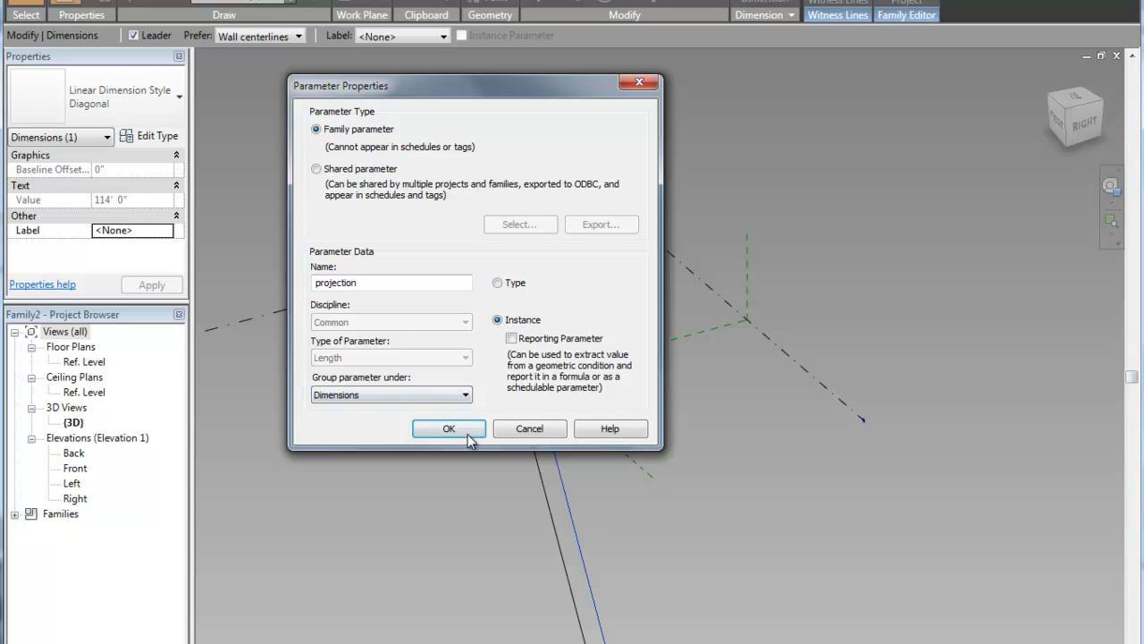
pyautogui.click(449, 429)
# Try the formula distance * 6 for the projection parameter and check the line's length in the 3D view
pyautogui.click(93, 5)
pyautogui.click(318, 8)
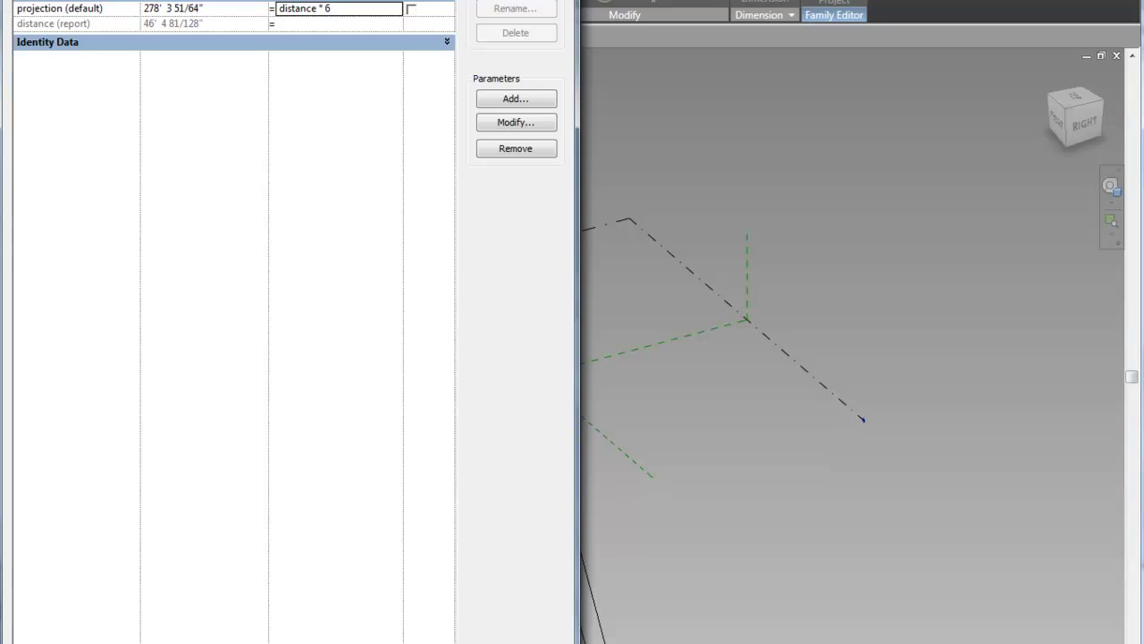
pyautogui.press('Return')
pyautogui.moveTo(515, 504); pyautogui.dragTo(466, 177, button='middle')
pyautogui.scroll(-5, 453, 209)
pyautogui.scroll(1, 450, 253)
pyautogui.moveTo(483, 387); pyautogui.dragTo(507, 499, button='middle')
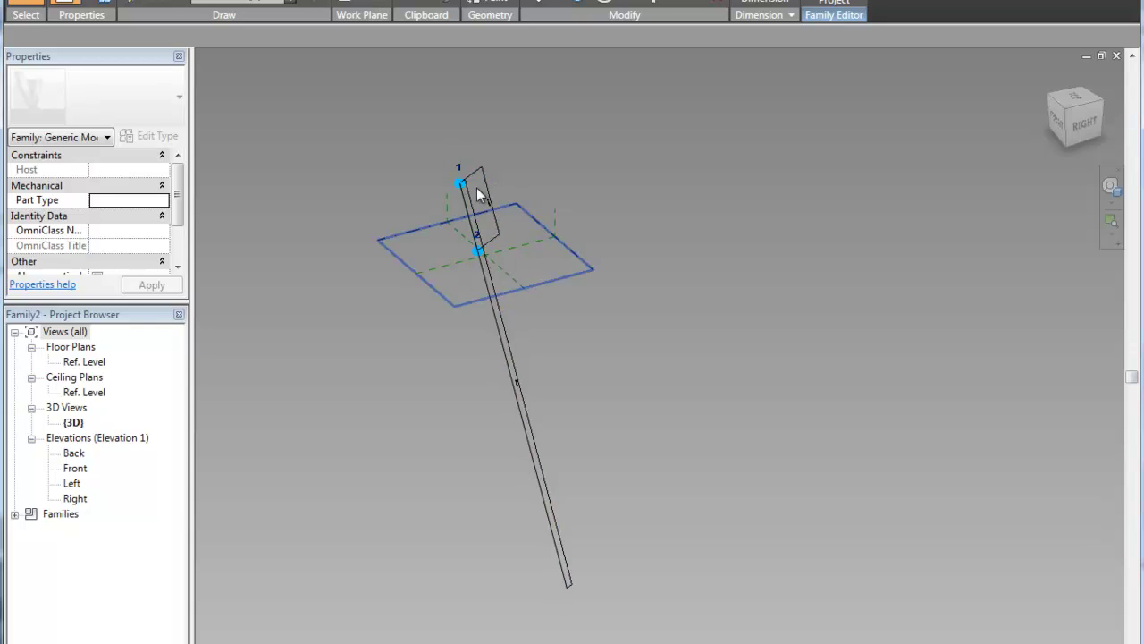
# Set the projection parameter's formula to distance * 4
pyautogui.click(103, 5)
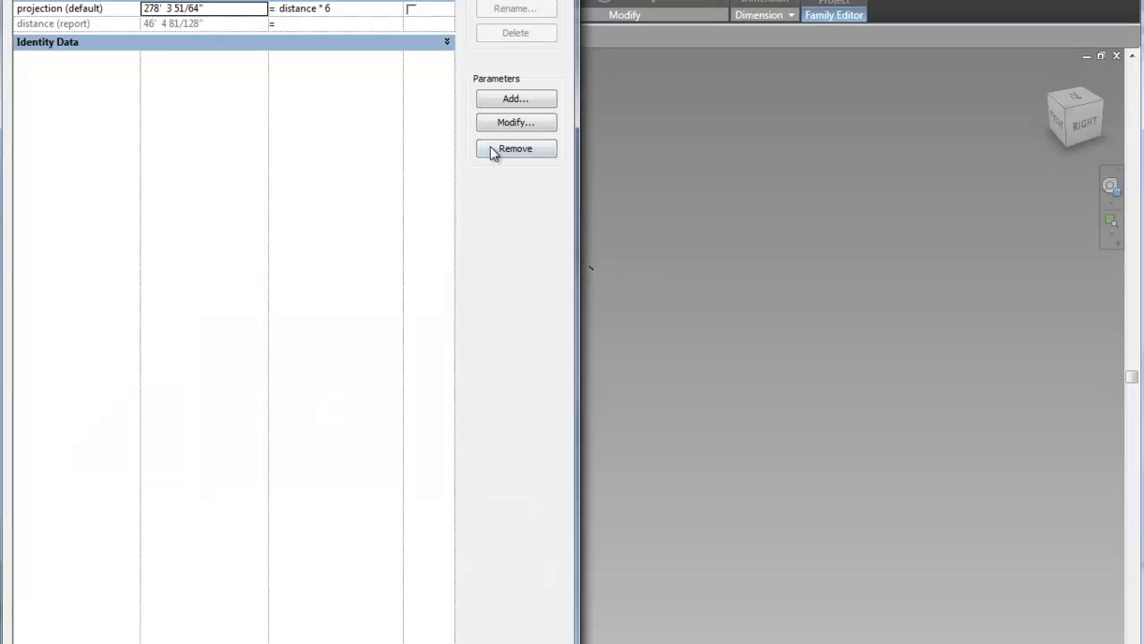
pyautogui.click(337, 9)
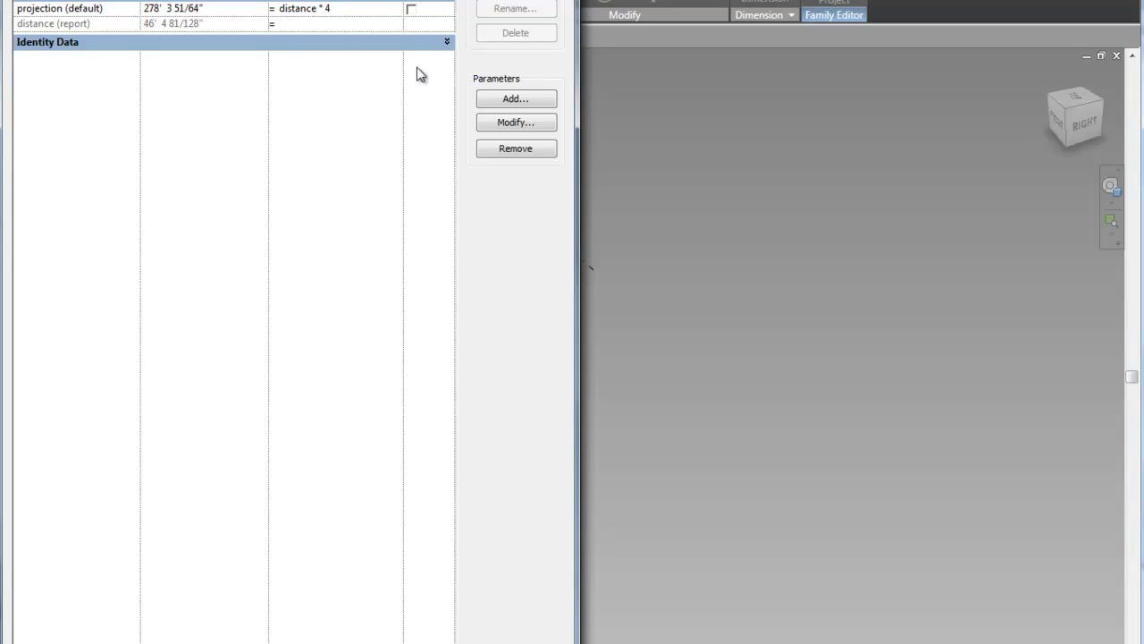
pyautogui.press('Return')
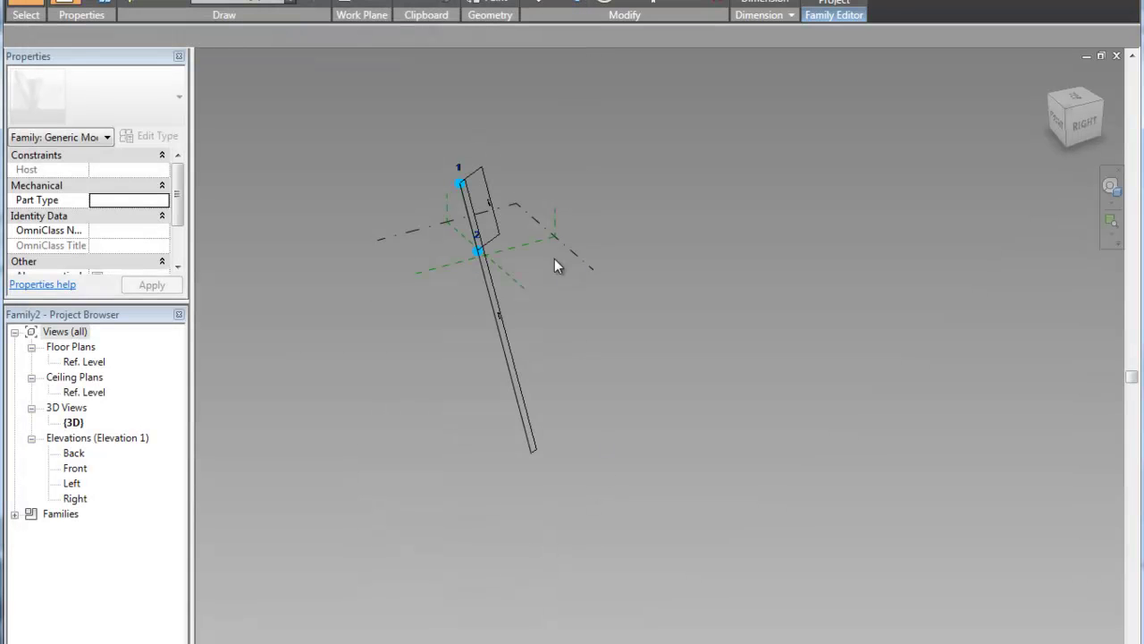
# Load the adaptive component into the mass and place three instances from the rear-left and far-left spline points through the center point
pyautogui.scroll(-3, 537, 359)
pyautogui.moveTo(537, 359); pyautogui.dragTo(569, 488, button='middle')
pyautogui.scroll(1, 558, 462)
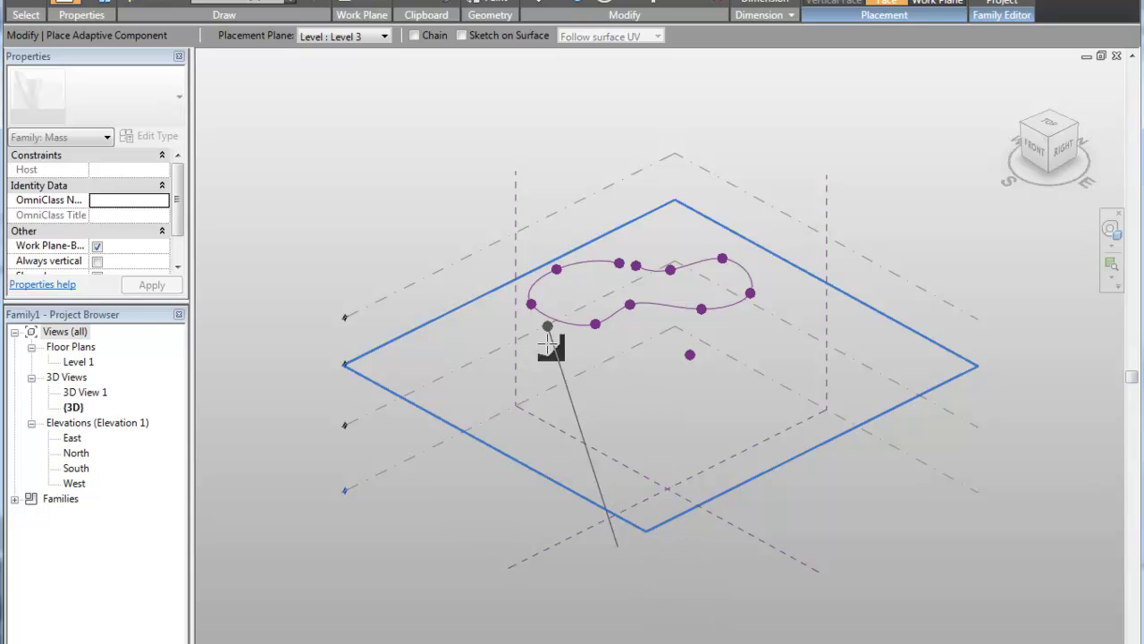
pyautogui.moveTo(678, 400); pyautogui.dragTo(499, 416, button='middle')
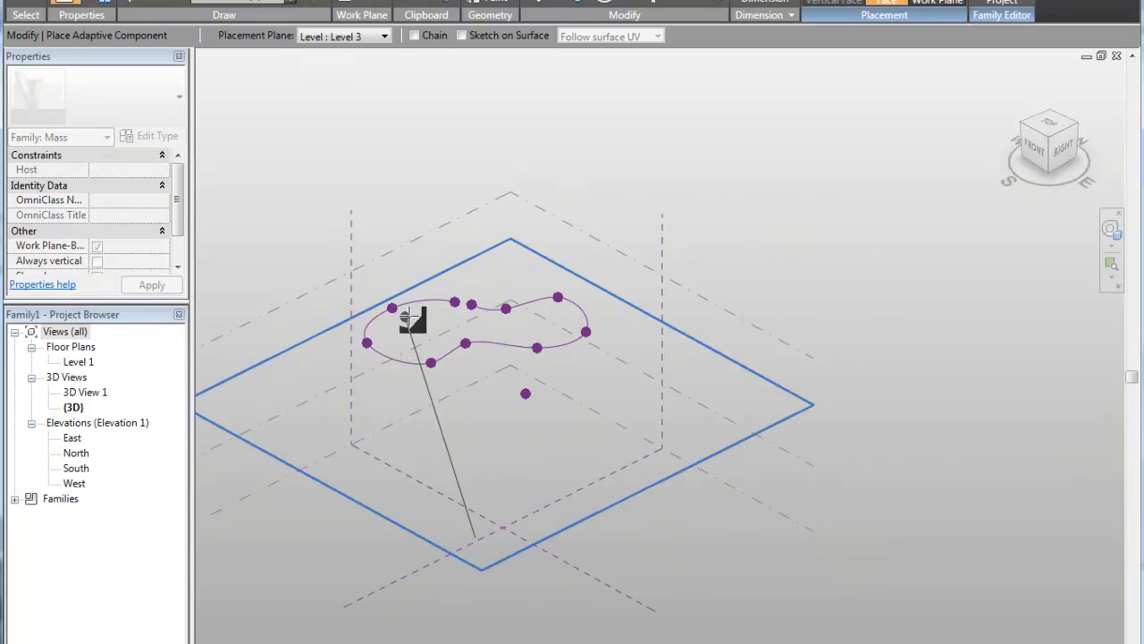
pyautogui.click(455, 302)
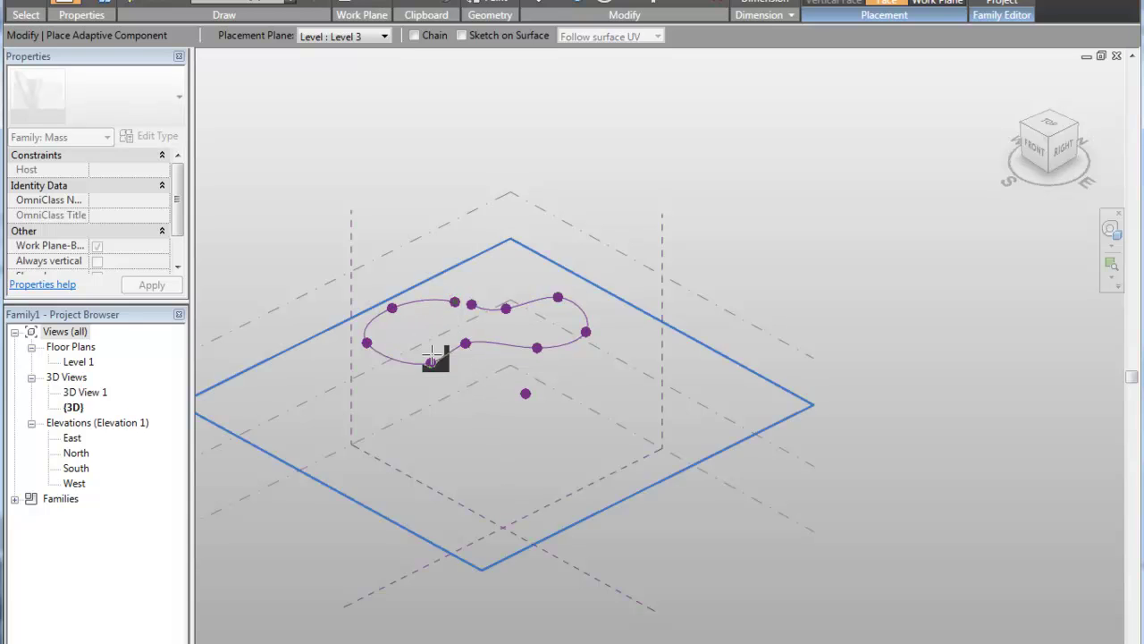
pyautogui.click(526, 393)
pyautogui.click(391, 308)
pyautogui.click(525, 394)
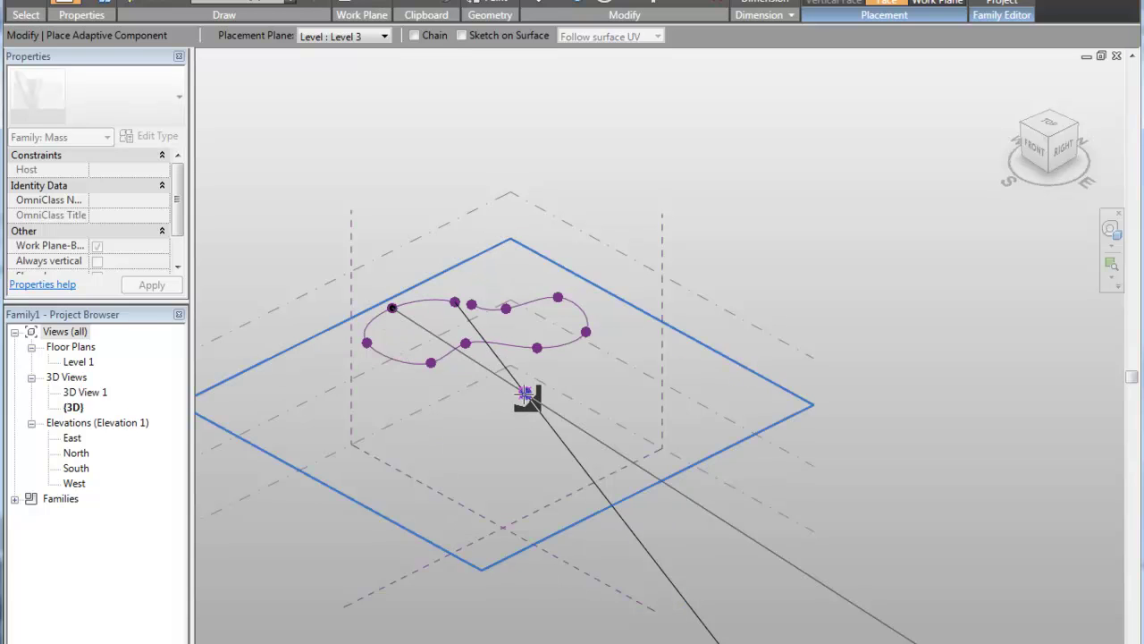
pyautogui.click(366, 342)
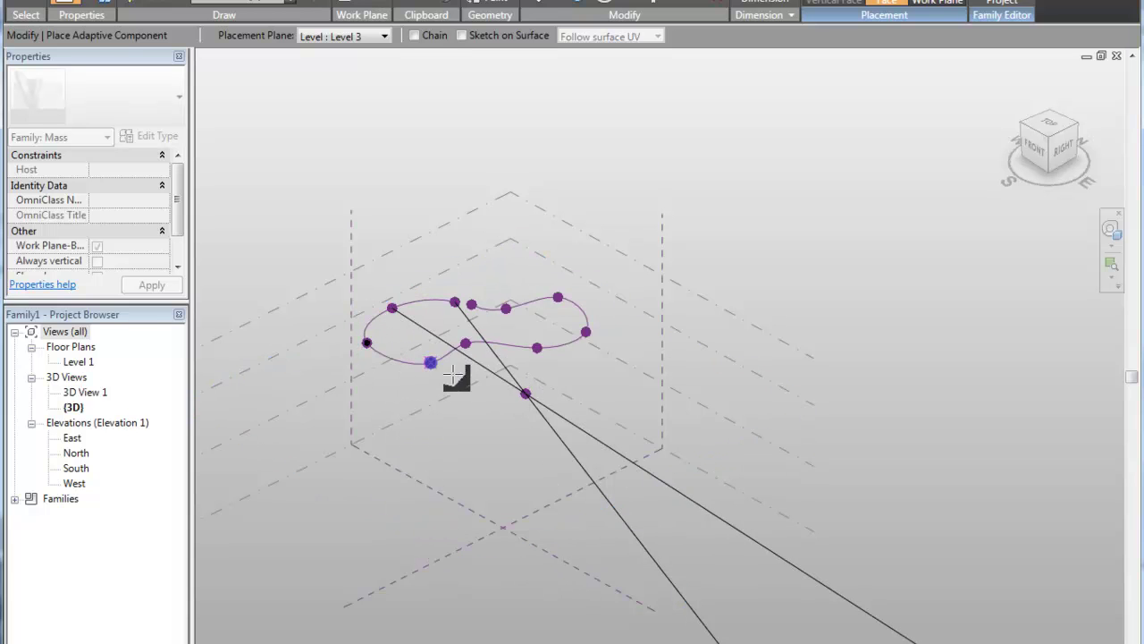
pyautogui.click(525, 393)
# Place three more component instances from the spline's front points through the center point
pyautogui.click(430, 363)
pyautogui.click(431, 362)
pyautogui.click(526, 393)
pyautogui.click(465, 343)
pyautogui.click(526, 392)
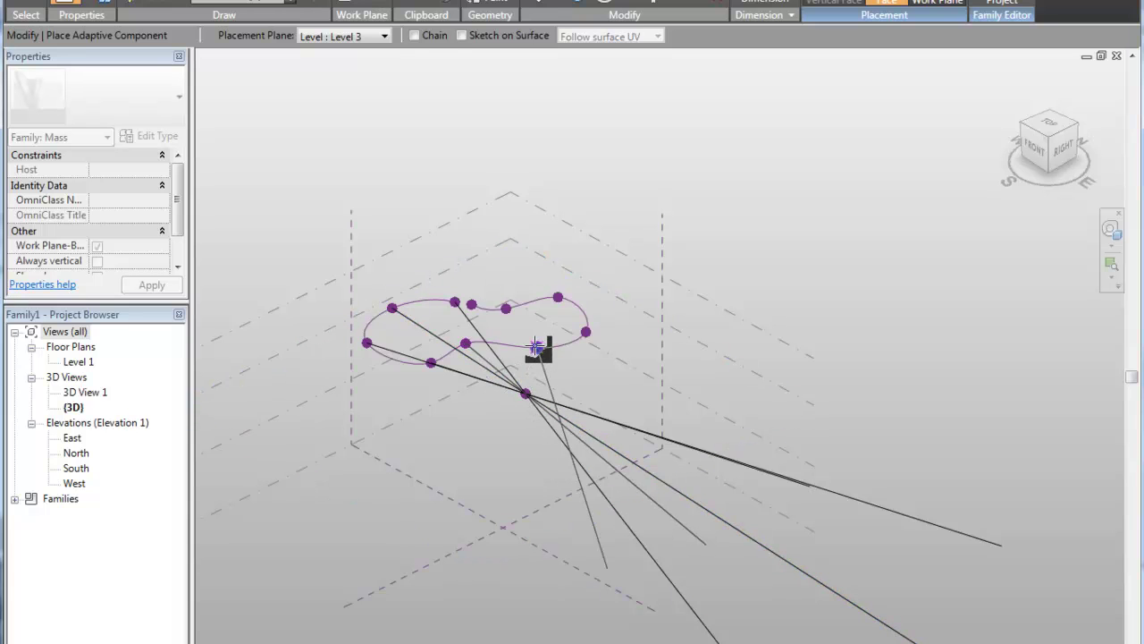
pyautogui.click(536, 347)
pyautogui.click(527, 392)
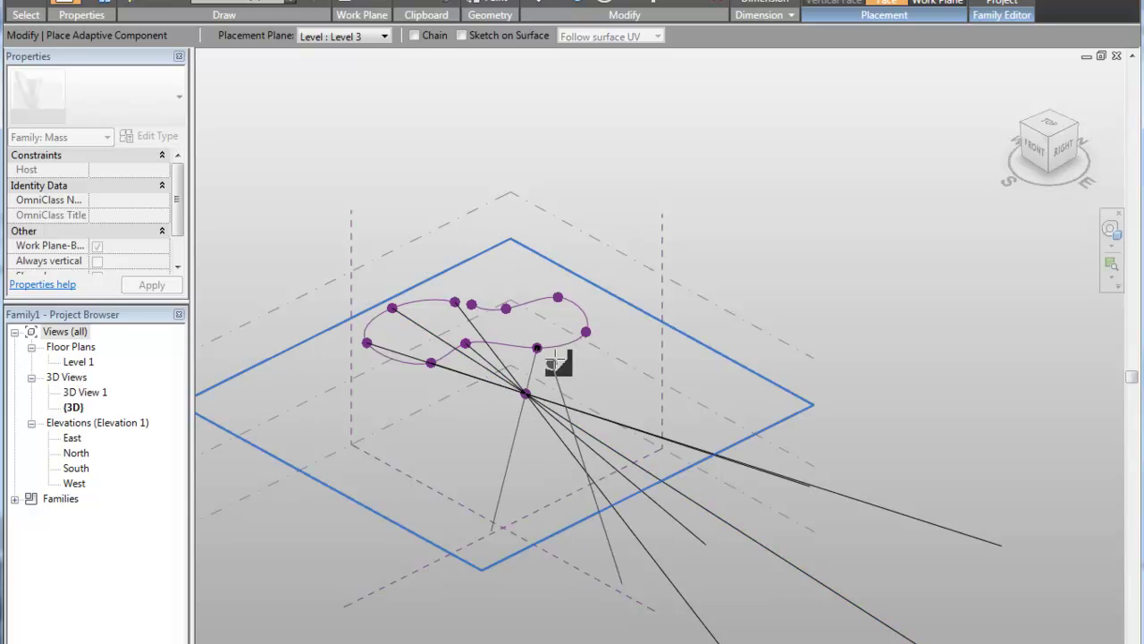
# Place component instances from the remaining right and rear spline points through the center point and finish placing
pyautogui.click(586, 332)
pyautogui.click(526, 394)
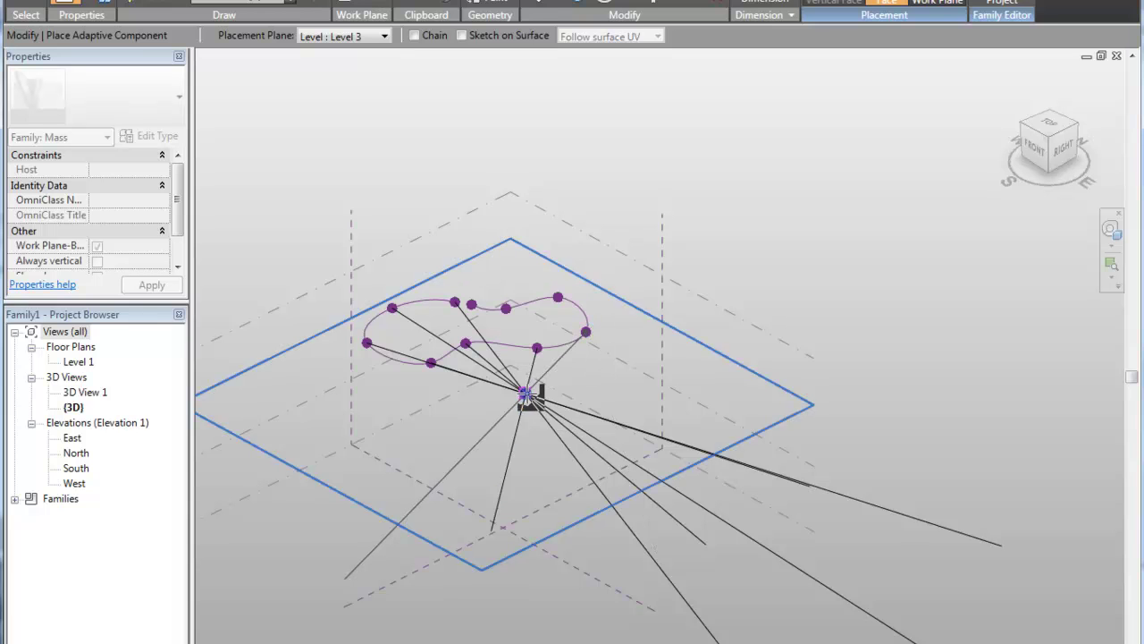
pyautogui.click(536, 347)
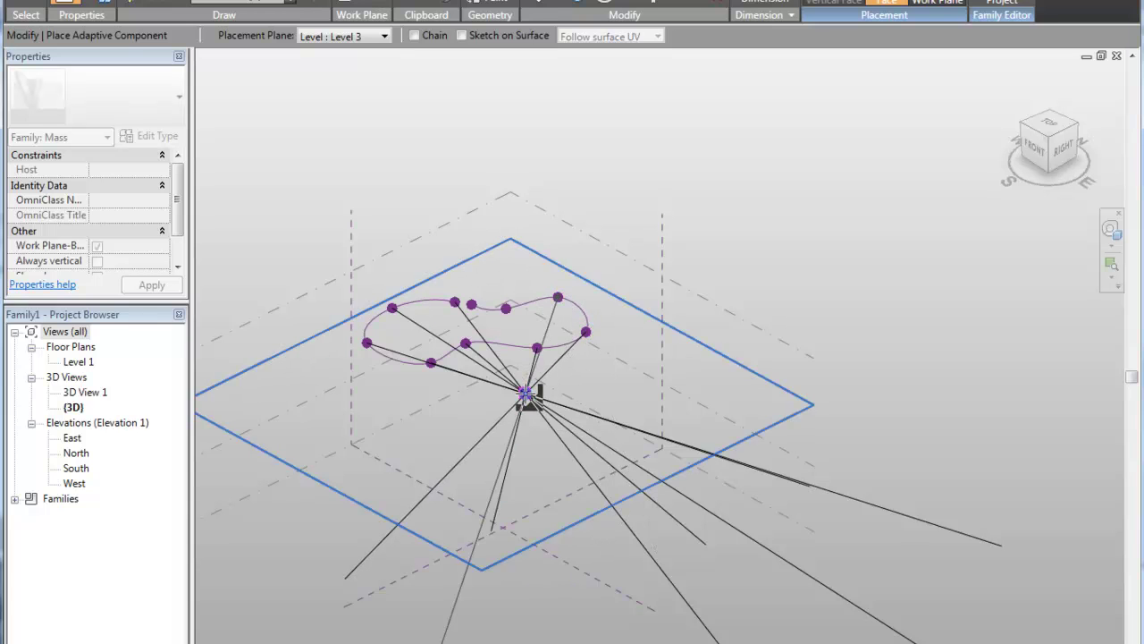
pyautogui.click(506, 309)
pyautogui.click(526, 394)
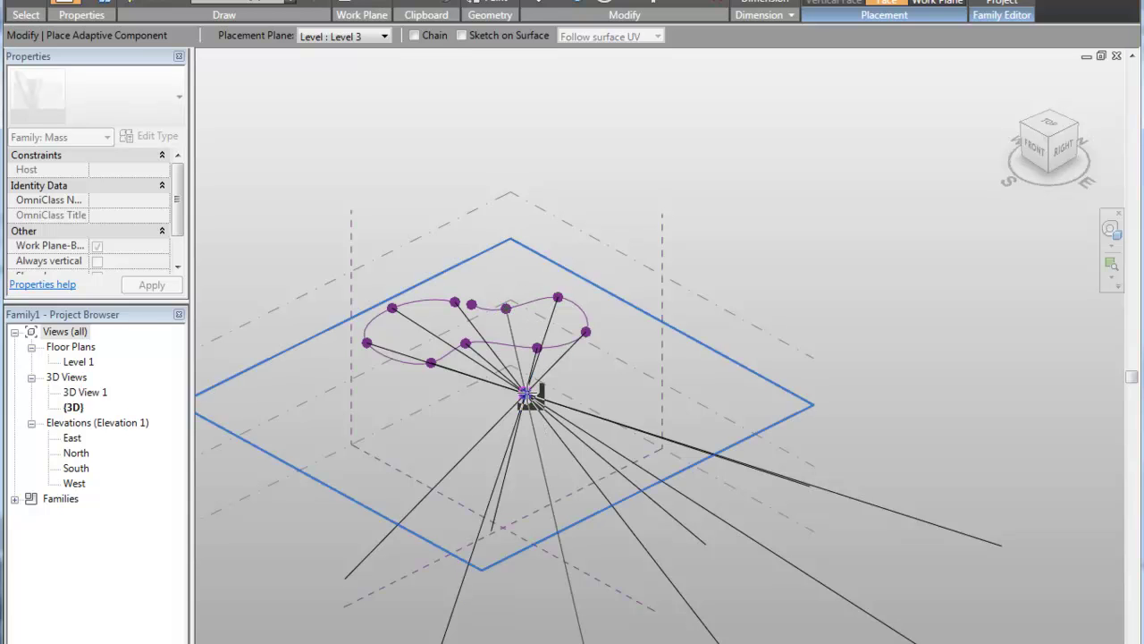
pyautogui.click(471, 305)
pyautogui.click(526, 393)
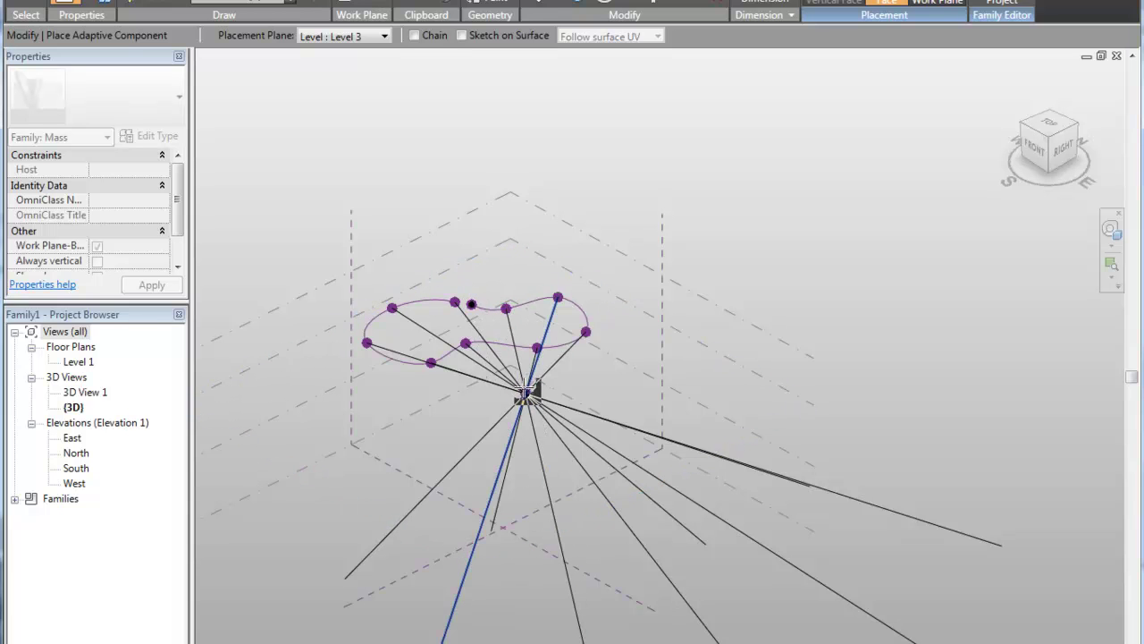
pyautogui.click(455, 303)
pyautogui.click(526, 393)
pyautogui.press('Escape')
# Start a spline through the projected end points of the component lines, running from the front ends around to the left end
pyautogui.keyDown('shift'); pyautogui.moveTo(679, 575); pyautogui.dragTo(677, 442, button='middle'); pyautogui.keyUp('shift')
pyautogui.scroll(-2, 704, 547)
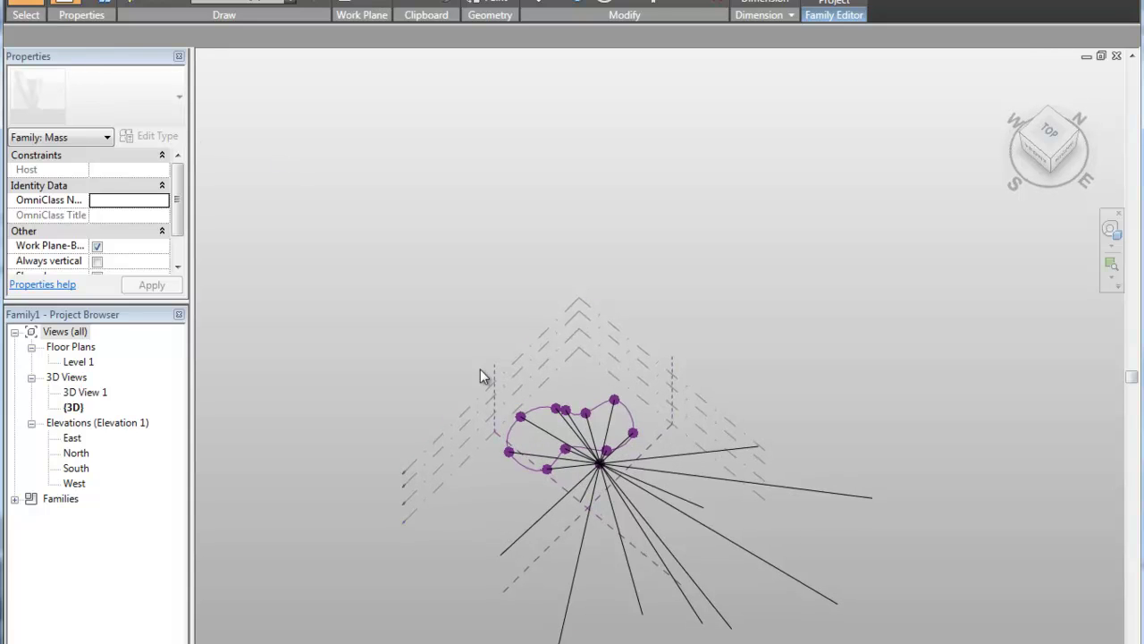
pyautogui.click(577, 429)
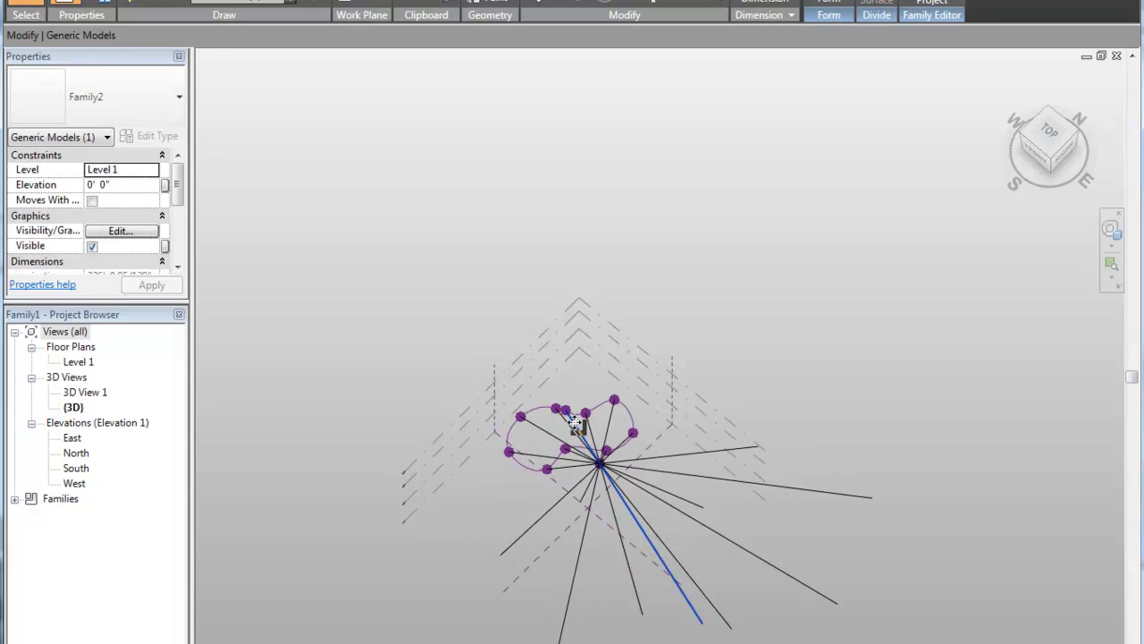
pyautogui.click(203, 2)
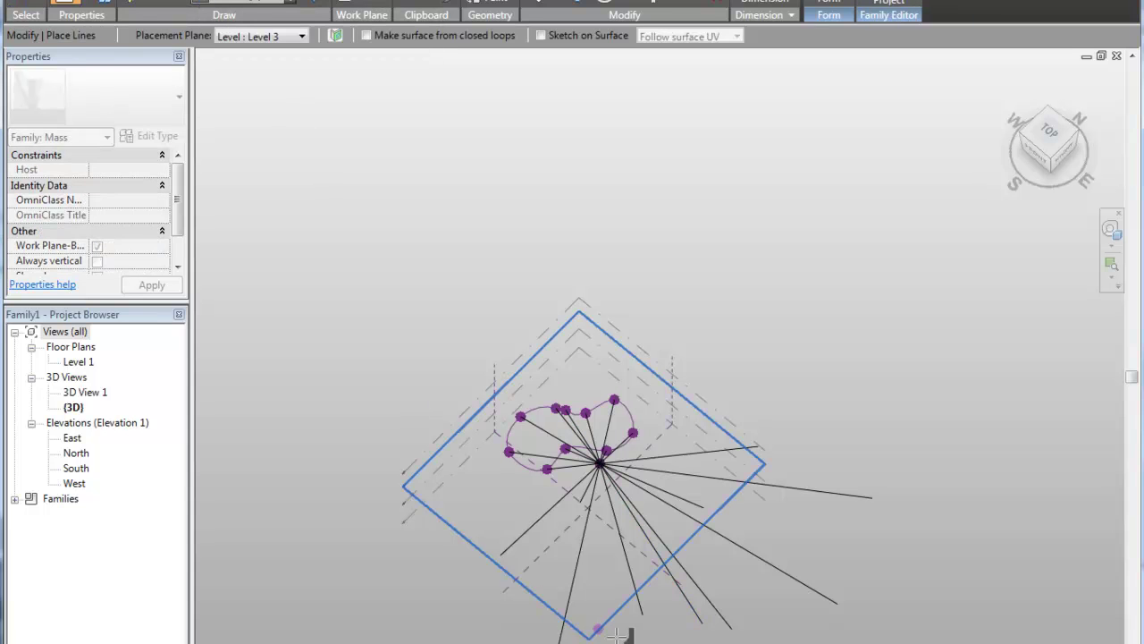
pyautogui.click(701, 624)
pyautogui.click(643, 614)
pyautogui.click(501, 550)
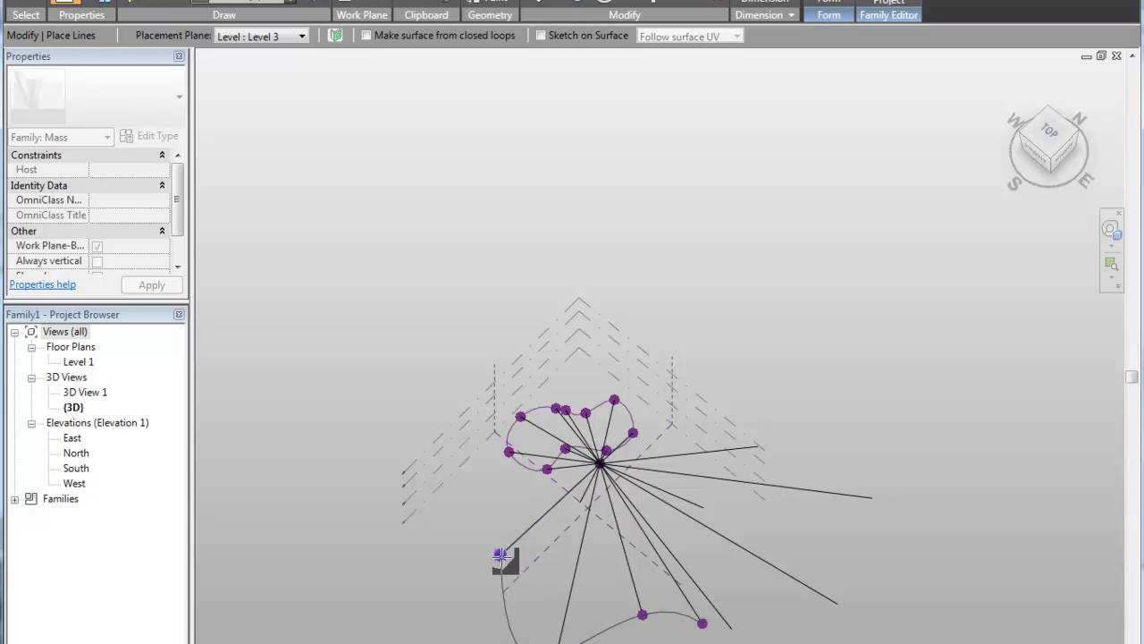
# Continue the spline through the rear and right projected end points around to the last front end, and finish drawing
pyautogui.keyDown('shift'); pyautogui.moveTo(536, 607); pyautogui.dragTo(531, 424, button='middle'); pyautogui.keyUp('shift')
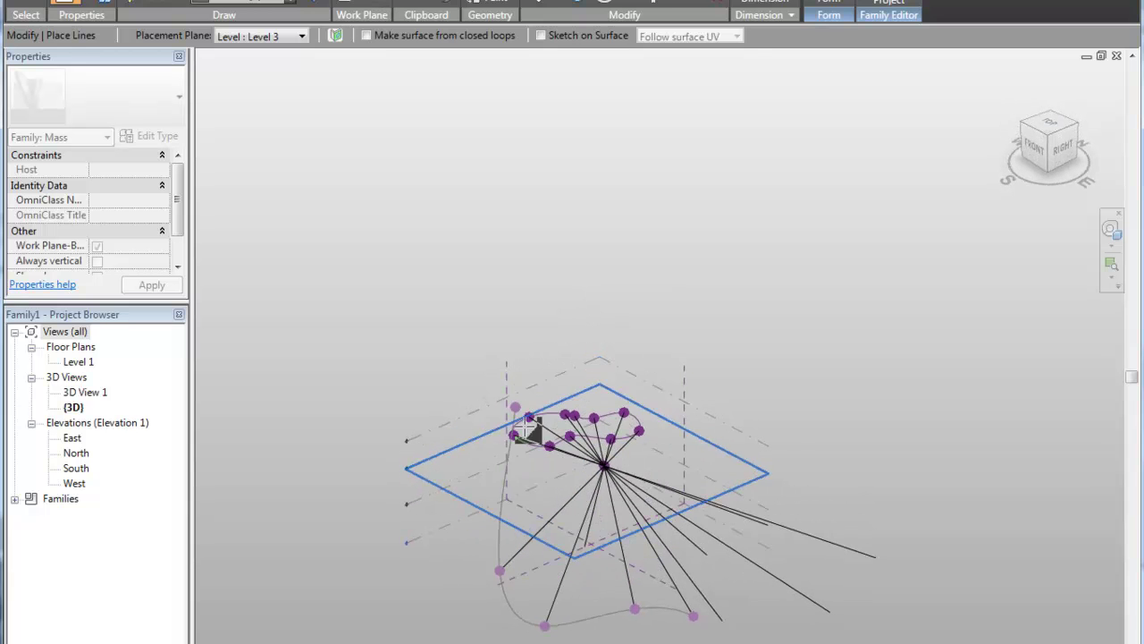
pyautogui.click(586, 544)
pyautogui.keyDown('shift'); pyautogui.moveTo(739, 408); pyautogui.dragTo(720, 643, button='middle'); pyautogui.keyUp('shift')
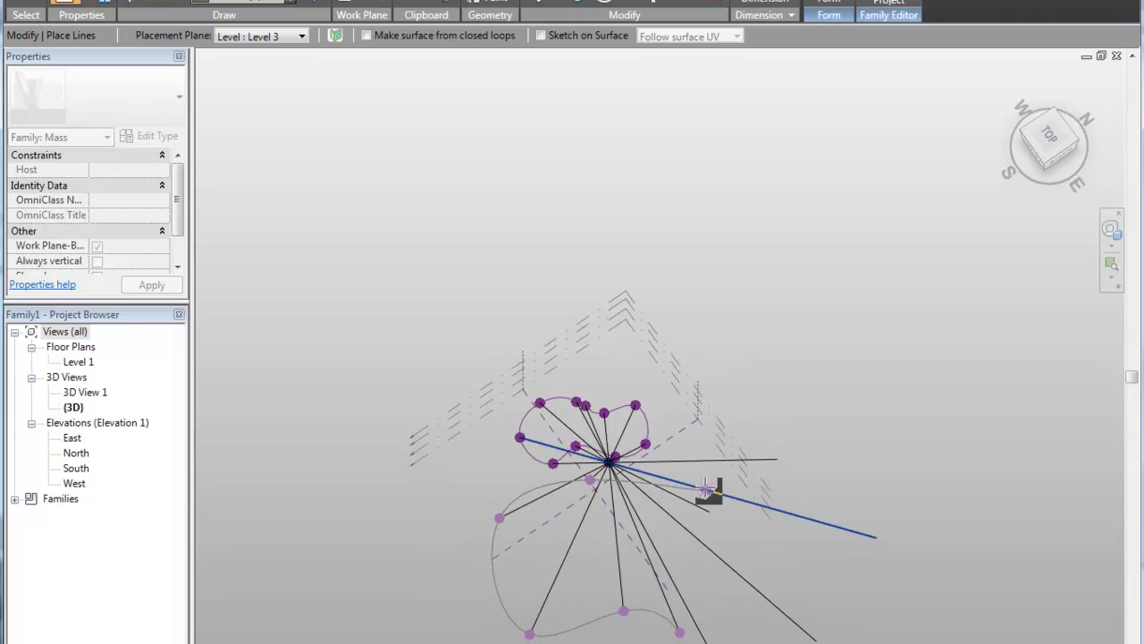
pyautogui.click(708, 511)
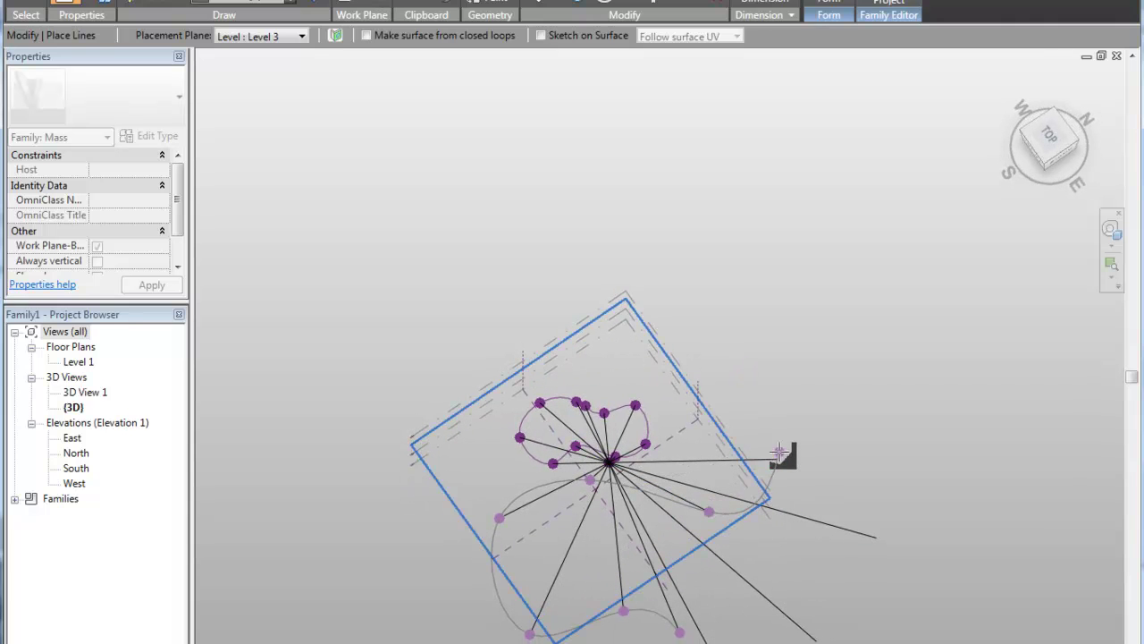
pyautogui.click(817, 494)
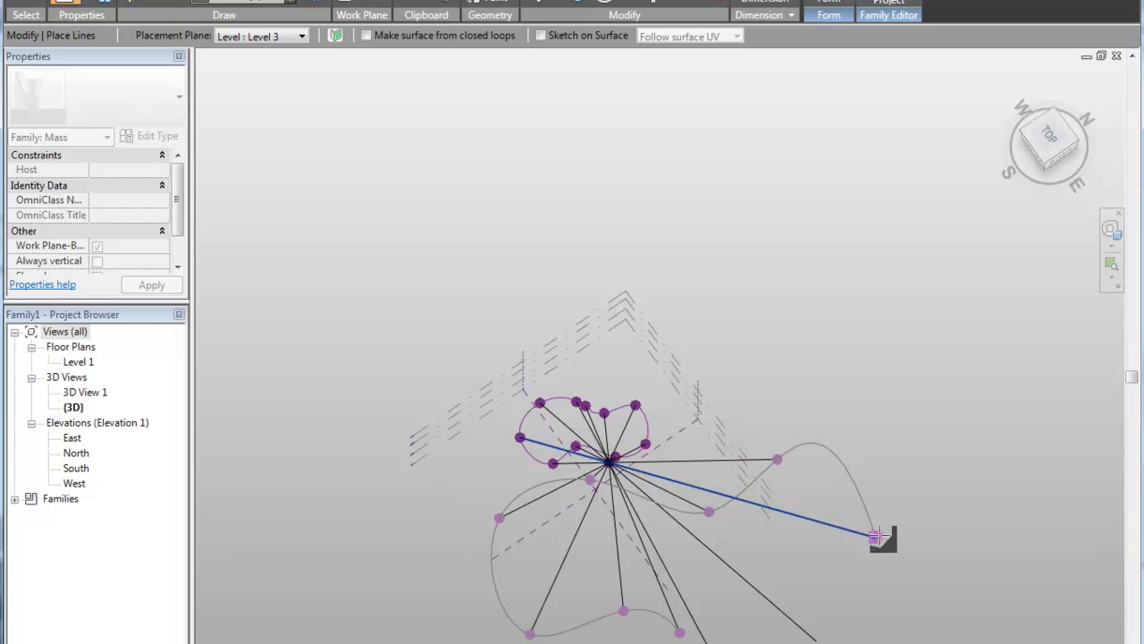
pyautogui.click(877, 537)
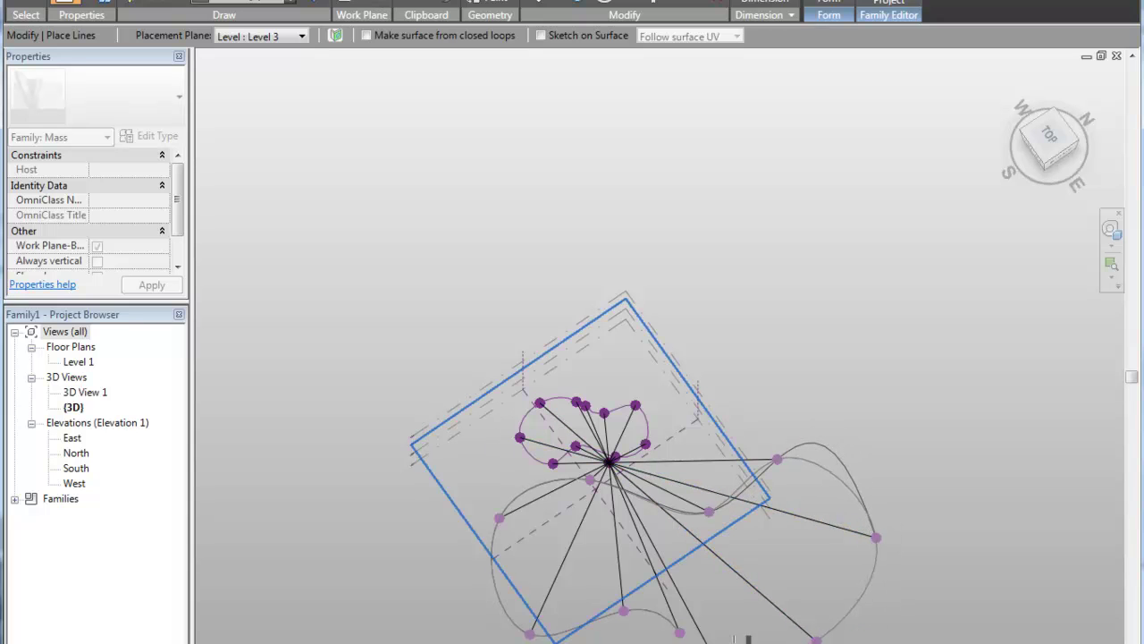
pyautogui.click(708, 641)
pyautogui.press('Escape')
pyautogui.press('Escape')
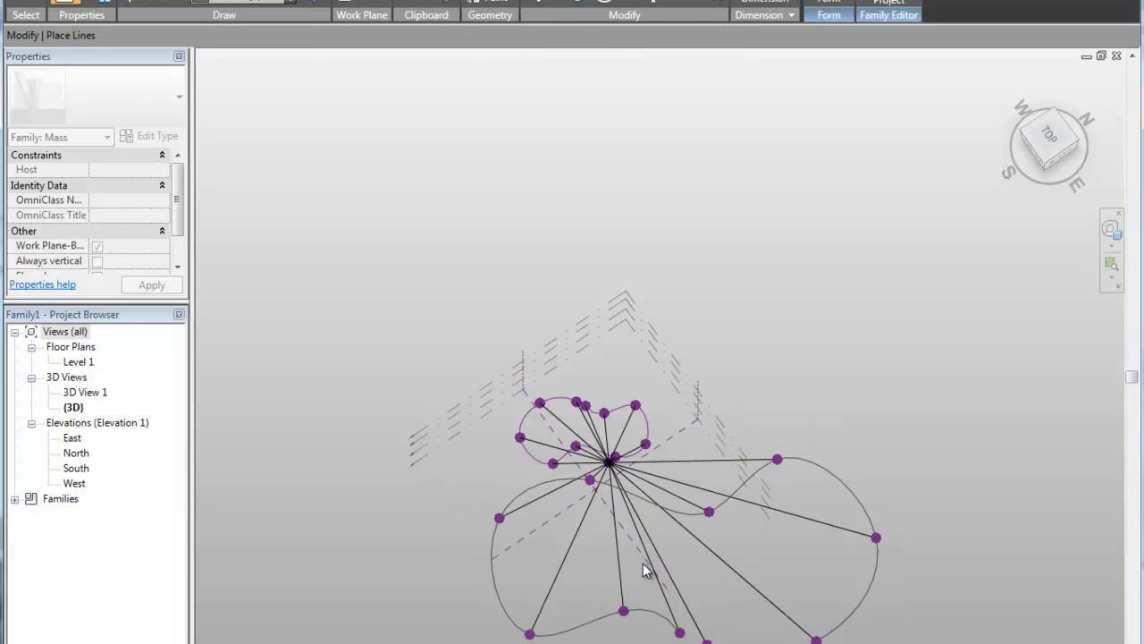
# Move the upper spline's far-left point outward to about 107' 10" and 100' 6" from the reference planes
pyautogui.keyDown('shift'); pyautogui.moveTo(475, 582); pyautogui.dragTo(503, 332, button='middle'); pyautogui.keyUp('shift')
pyautogui.keyDown('shift'); pyautogui.moveTo(462, 503); pyautogui.dragTo(523, 424, button='middle'); pyautogui.keyUp('shift')
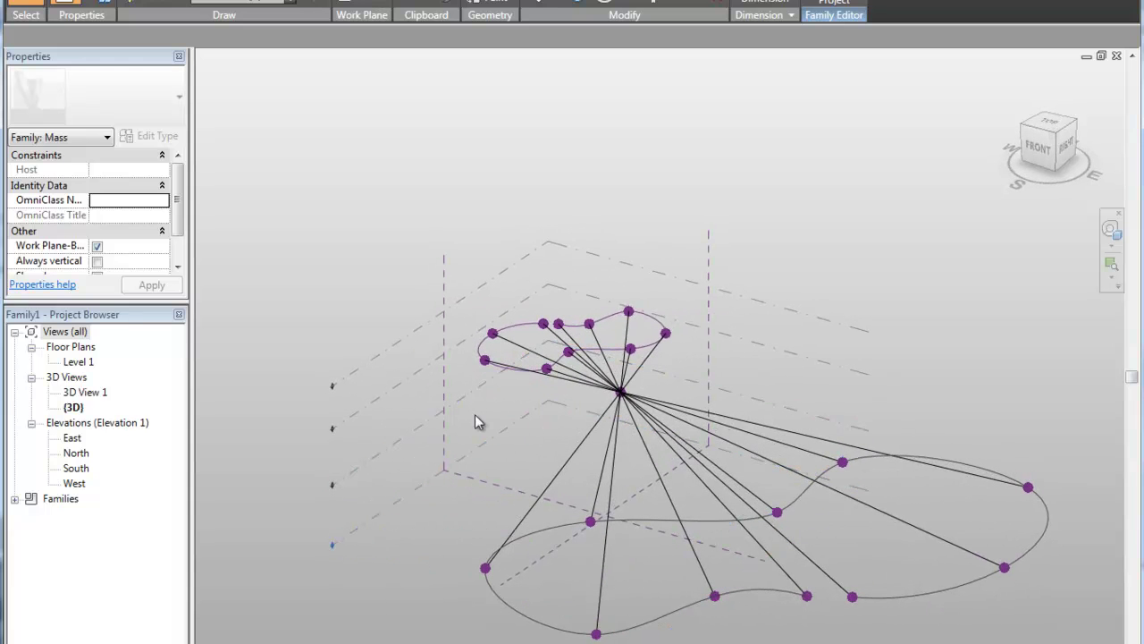
pyautogui.click(484, 359)
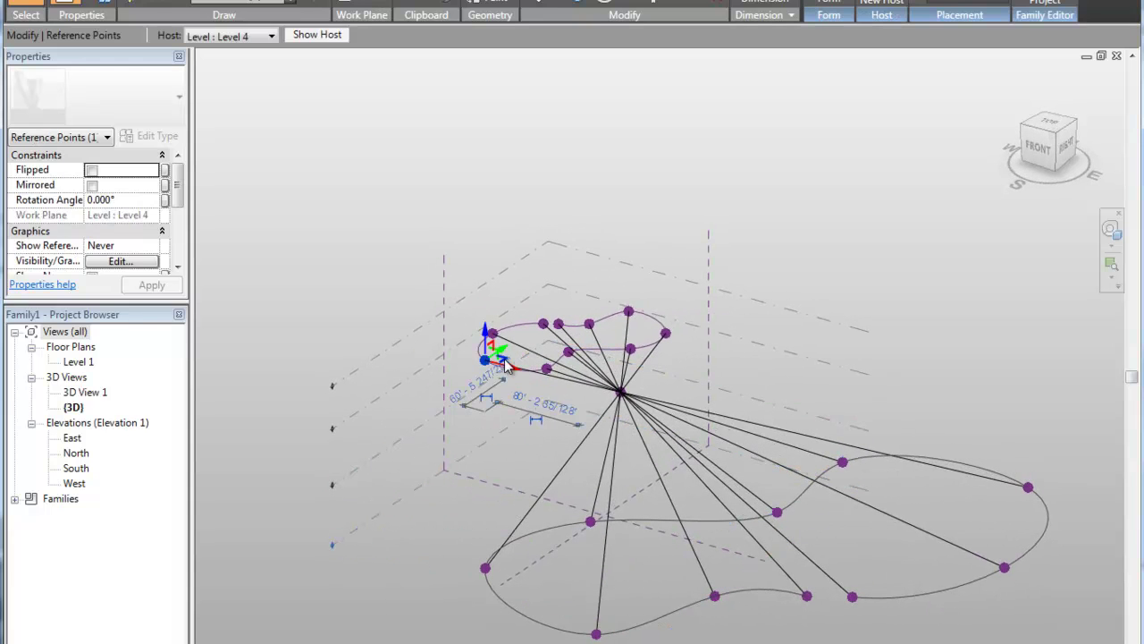
pyautogui.moveTo(465, 375); pyautogui.dragTo(432, 373)
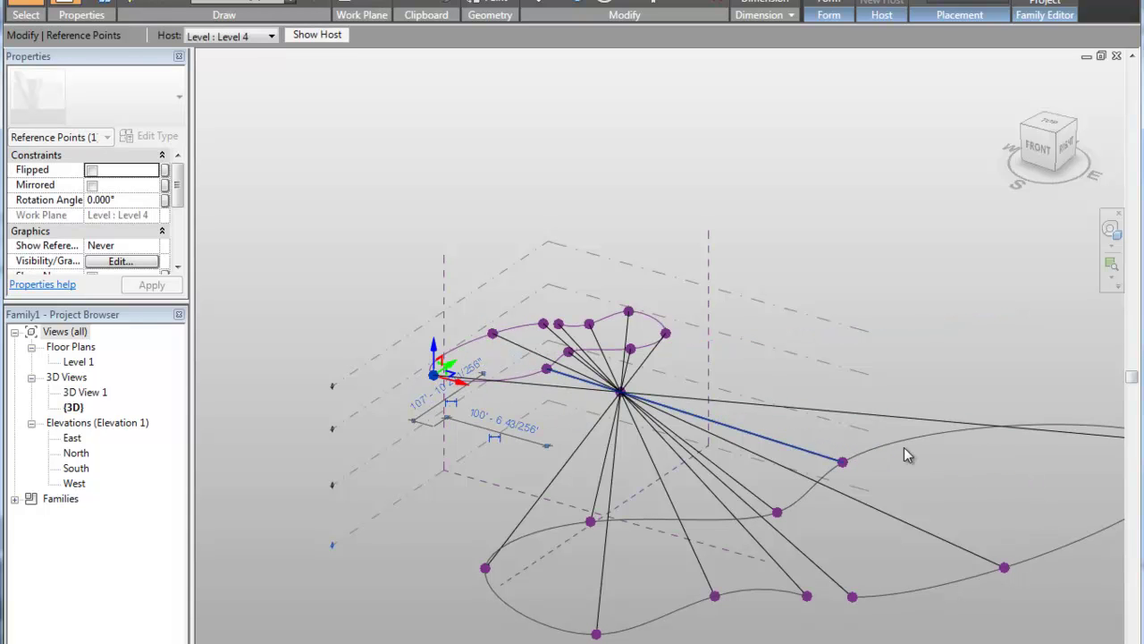
pyautogui.click(822, 257)
pyautogui.moveTo(843, 274); pyautogui.dragTo(626, 261, button='middle')
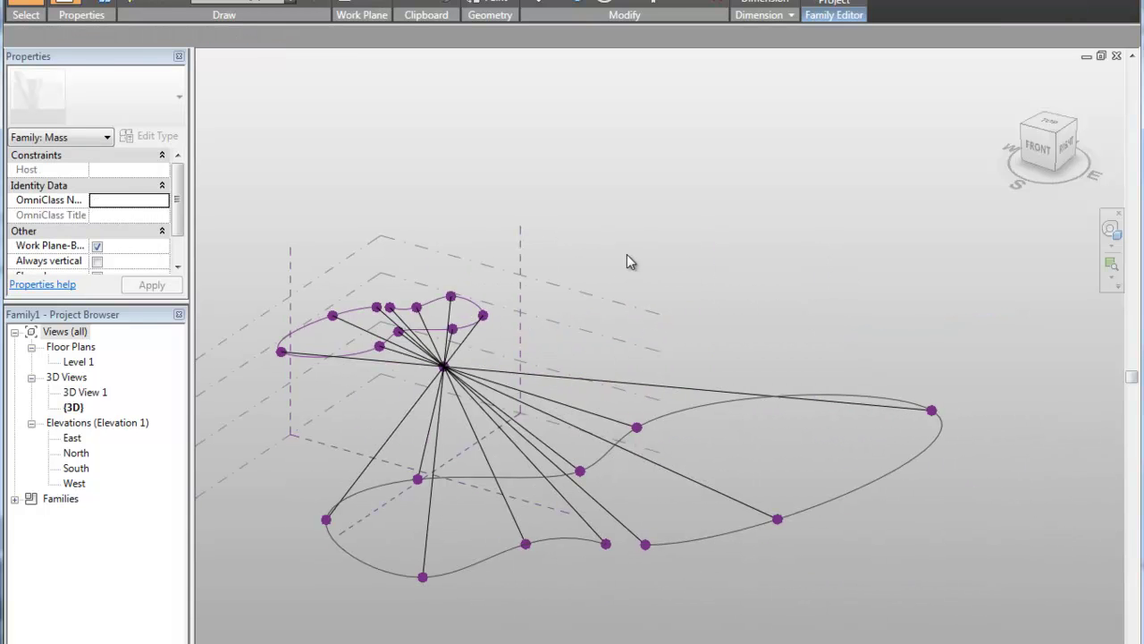
# Move the upper spline's rear-left point outward to reshape both the original and the projected curve
pyautogui.moveTo(302, 251); pyautogui.dragTo(320, 330)
pyautogui.click(638, 259)
pyautogui.moveTo(605, 340)
pyautogui.keyDown('shift'); pyautogui.mouseDown(button='middle')
pyautogui.moveTo(680, 227)
pyautogui.moveTo(578, 523)
pyautogui.moveTo(549, 519)
pyautogui.moveTo(618, 324)
pyautogui.moveTo(612, 345)
pyautogui.mouseUp(button='middle'); pyautogui.keyUp('shift')
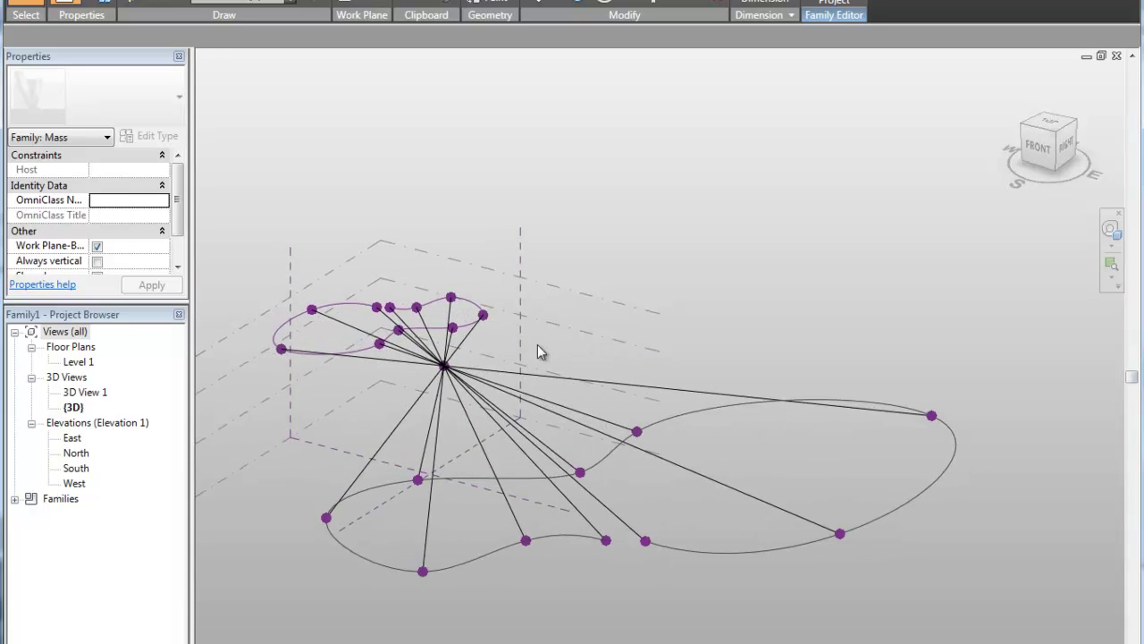